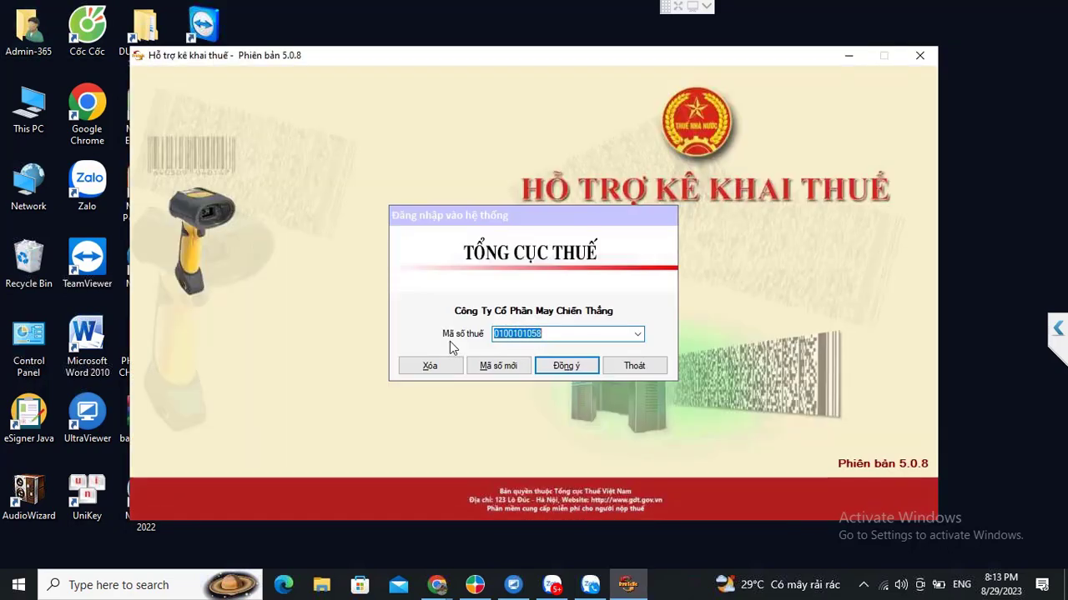
Log in to the tax declaration software with the preselected company tax code and decline the update to version 5.1.0.
key(Tab)
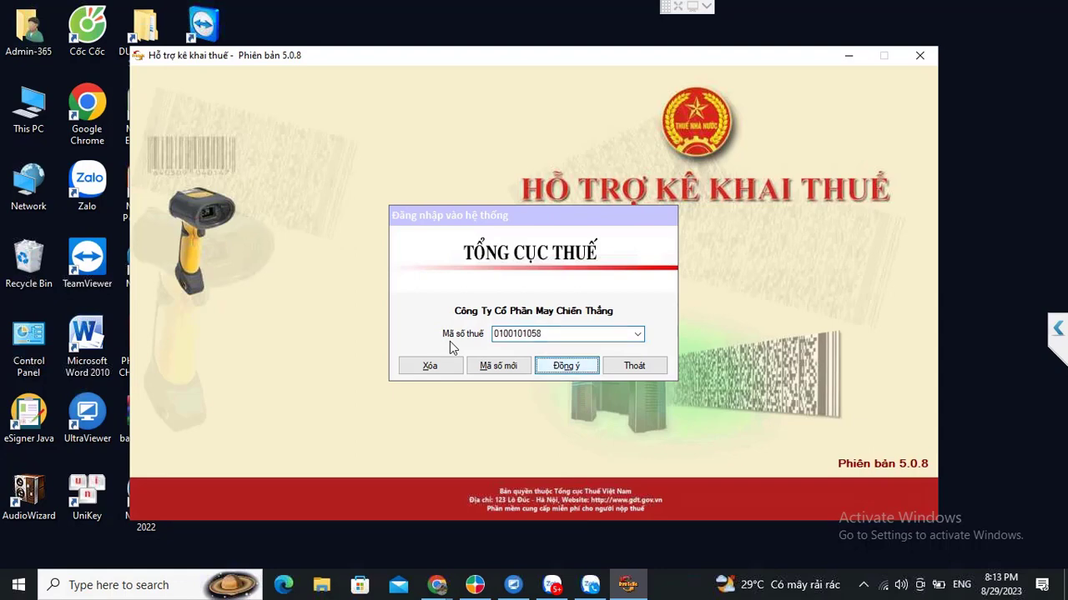
key(Escape)
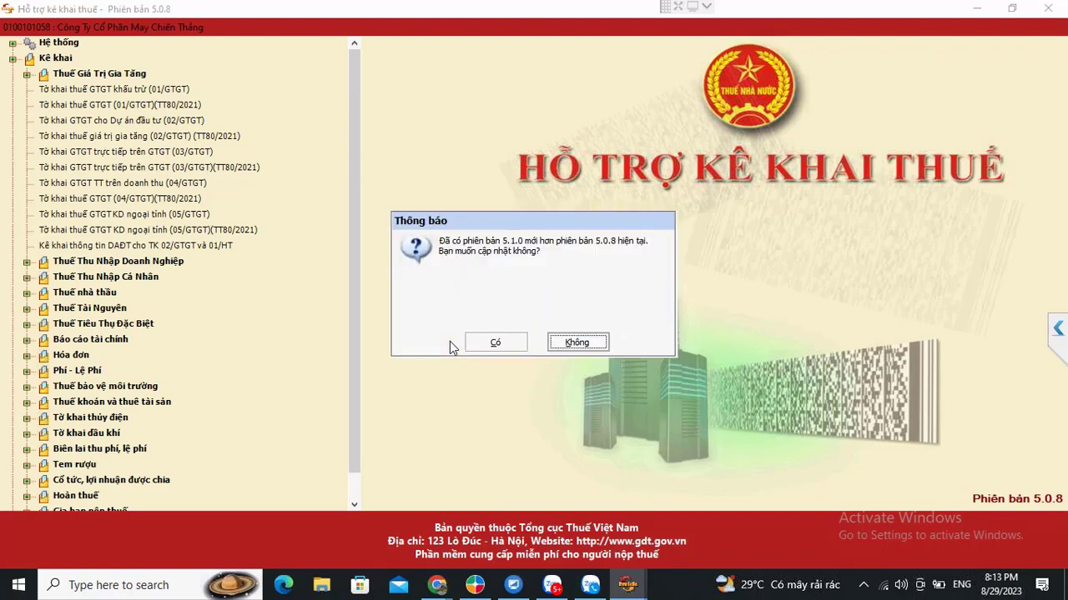
key(Return)
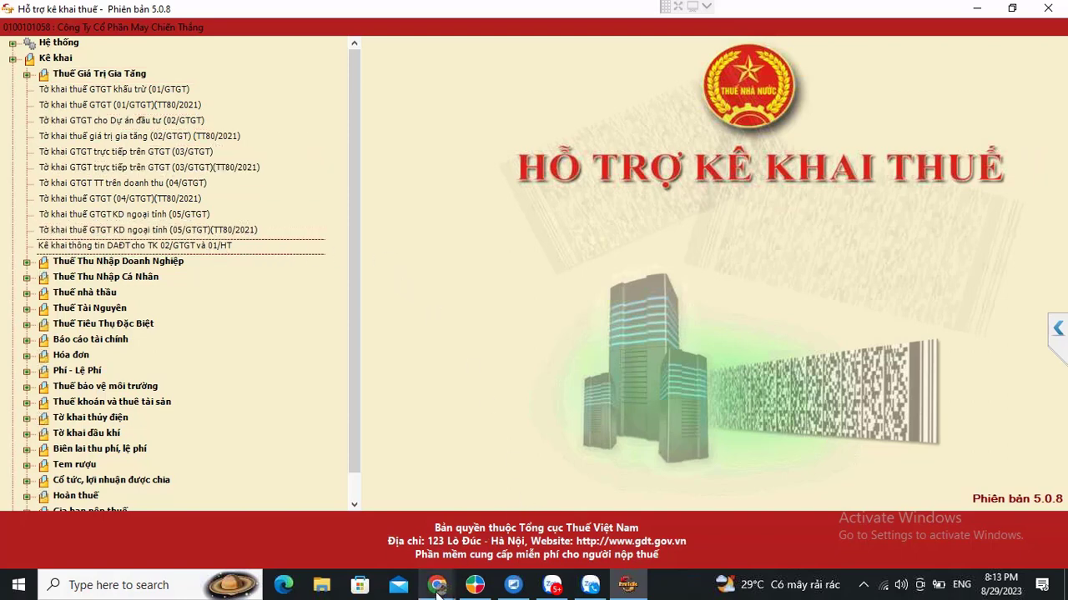
Open the recent workbook "hoc nguyen ly", dismiss the Office activation notice and show the sheet "thực hành".
click(320, 590)
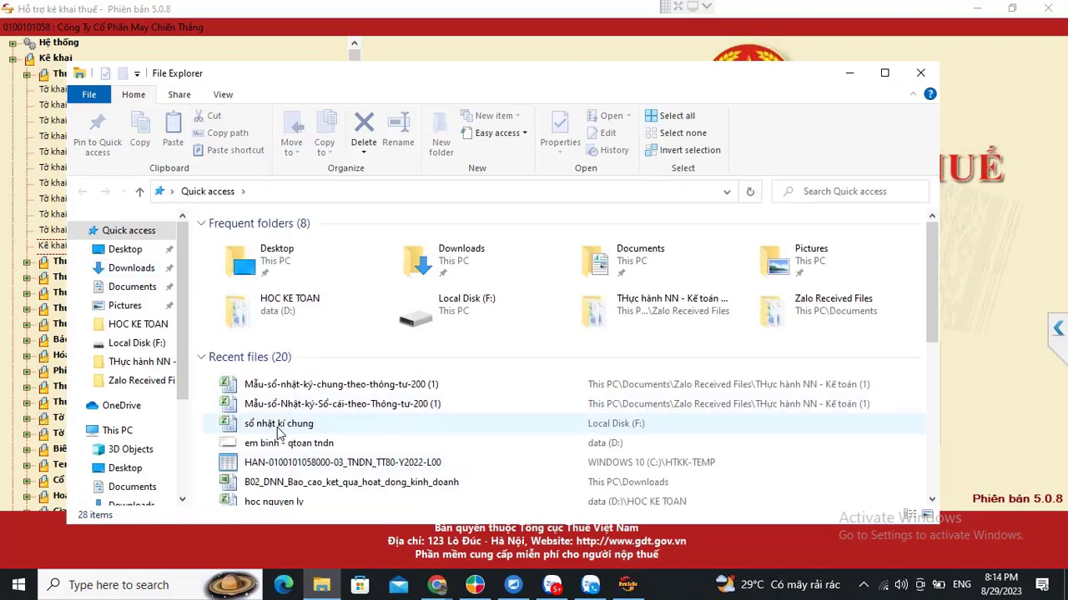
double_click(272, 502)
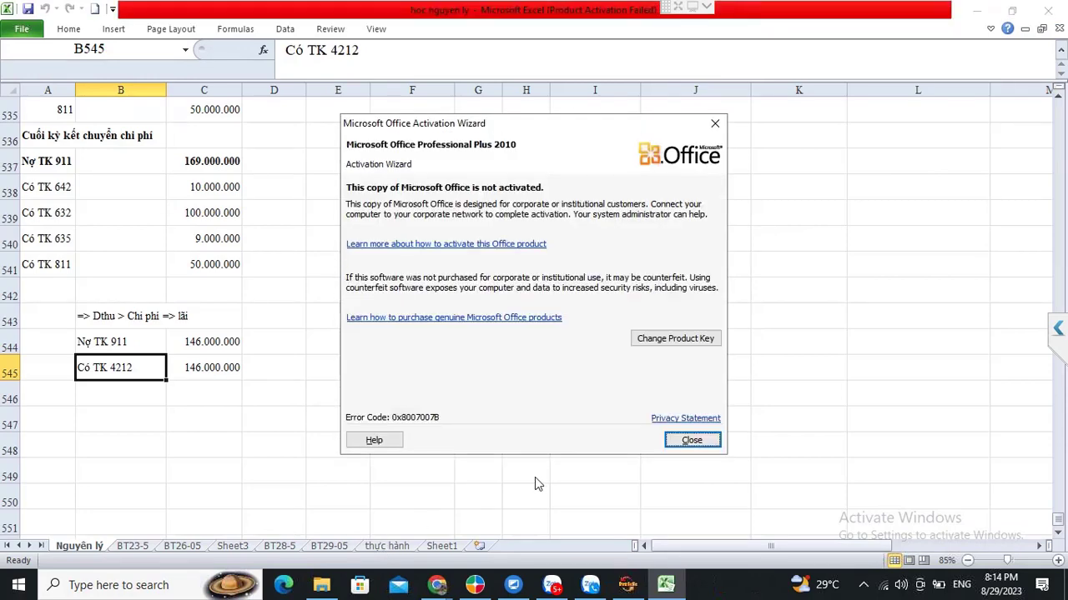
click(709, 442)
click(401, 547)
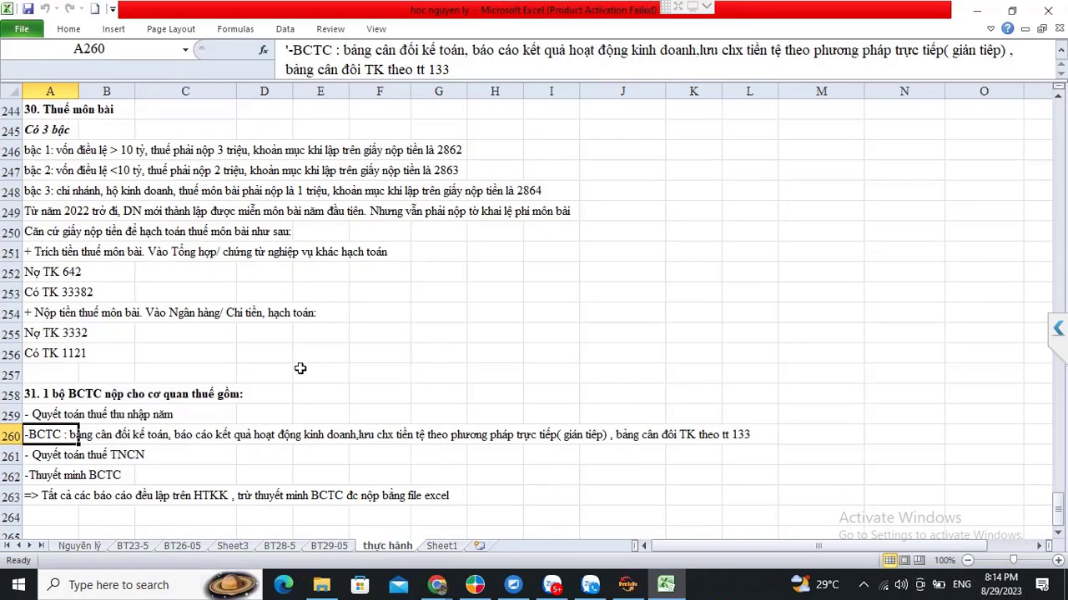
Review section 31's list of the reports in a financial statement set submitted to the tax authority, rows 259 to 262.
scroll(299, 353, down, 4)
click(693, 191)
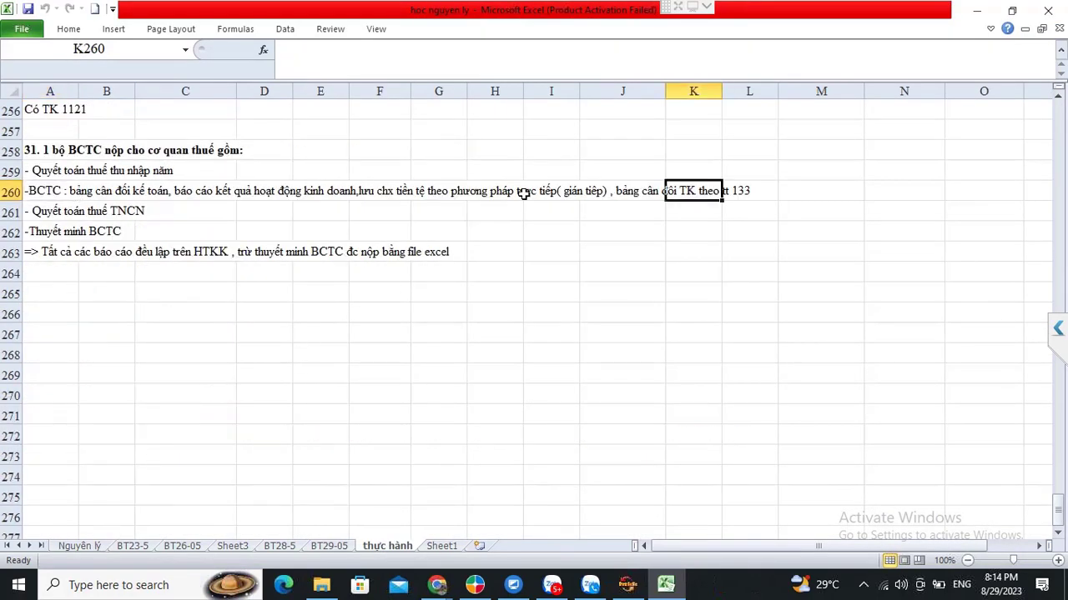
click(442, 191)
shift+click(241, 191)
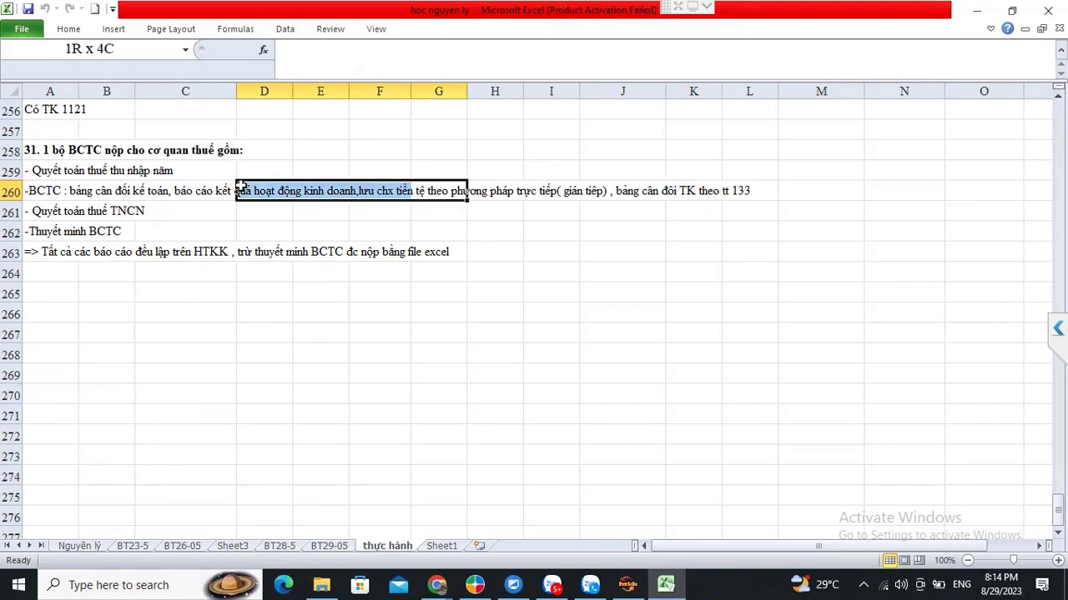
click(95, 213)
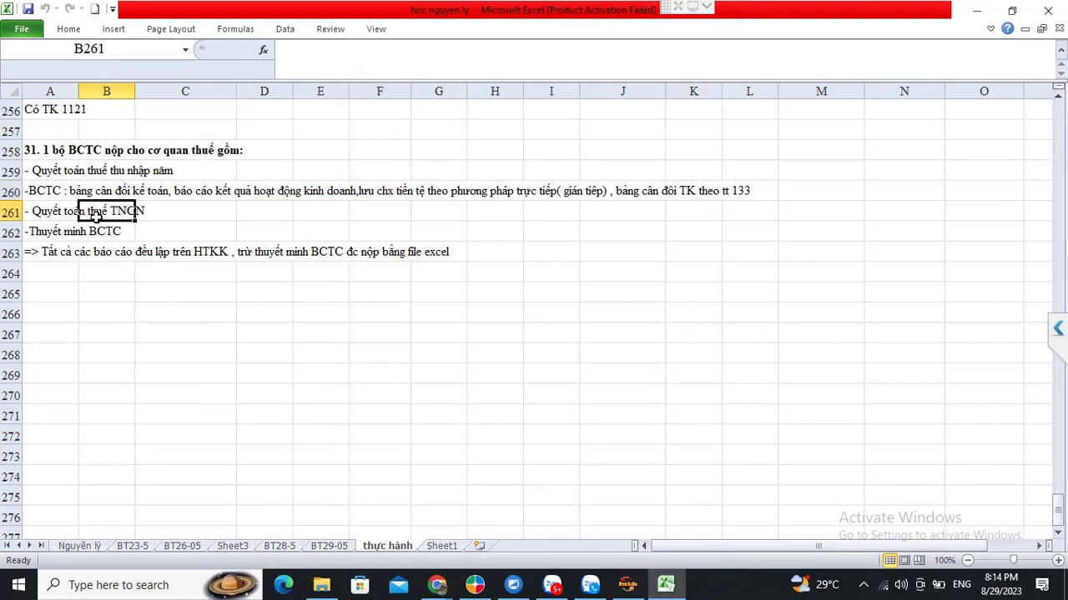
click(106, 236)
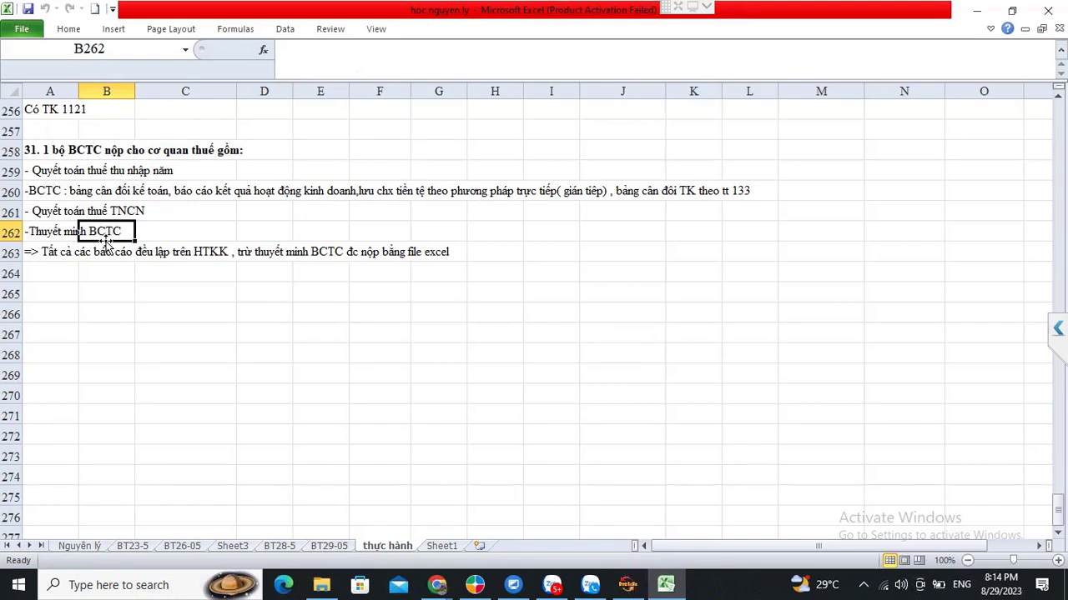
Insert a space after the leading dash in cell A260 so the entry begins with "- BCTC".
click(30, 191)
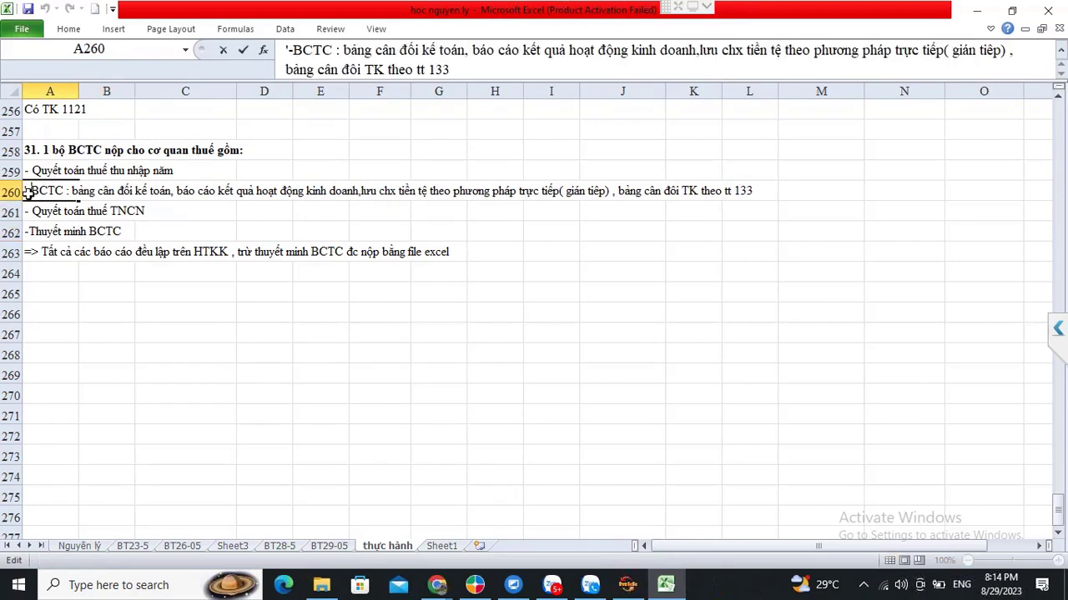
double_click(30, 191)
click(48, 227)
click(124, 172)
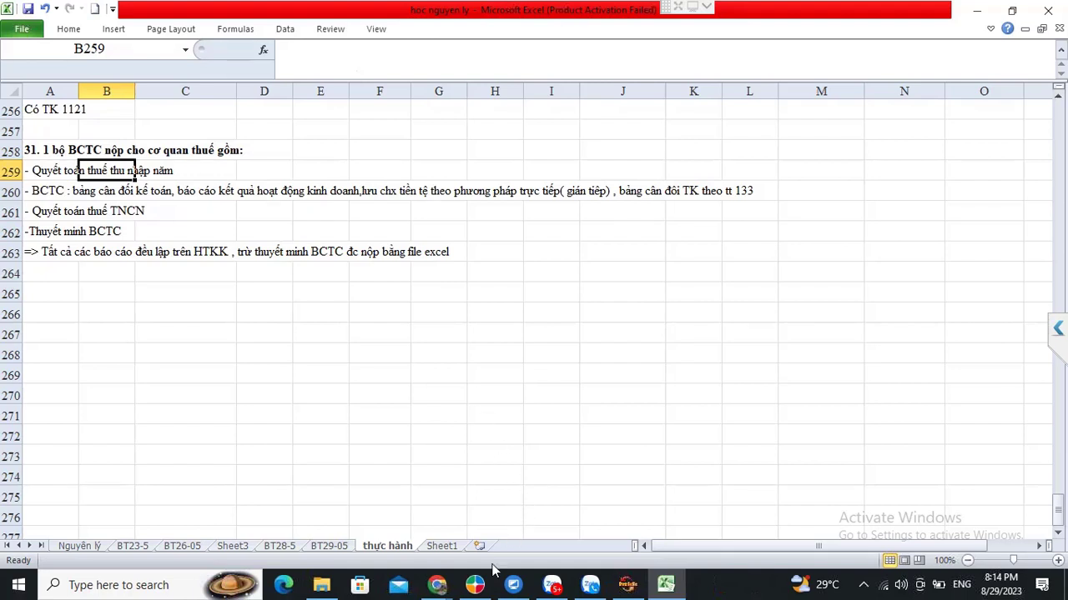
Switch to HTKK and open the corporate income tax finalization form "Tờ khai Quyết toán TNDN (03/TNDN) (TT80/2021)".
mouse_move(481, 589)
click(627, 585)
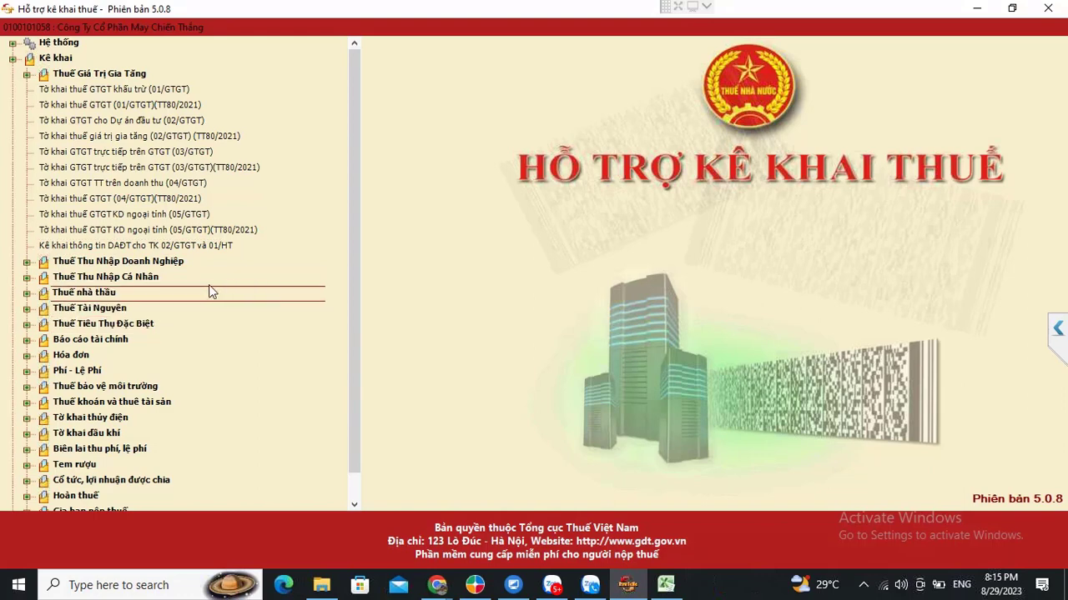
click(26, 262)
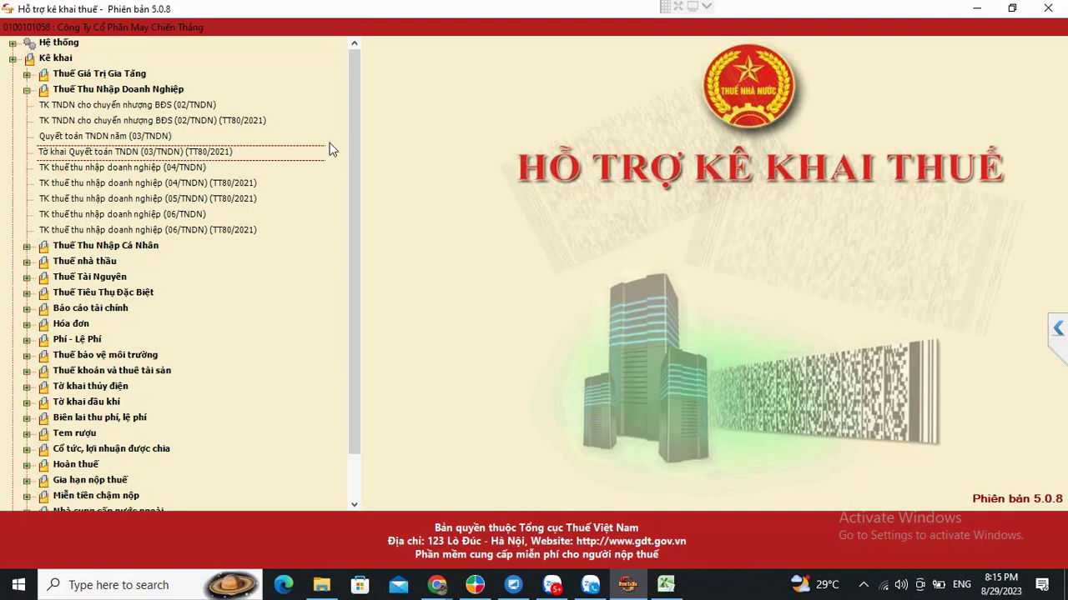
double_click(156, 154)
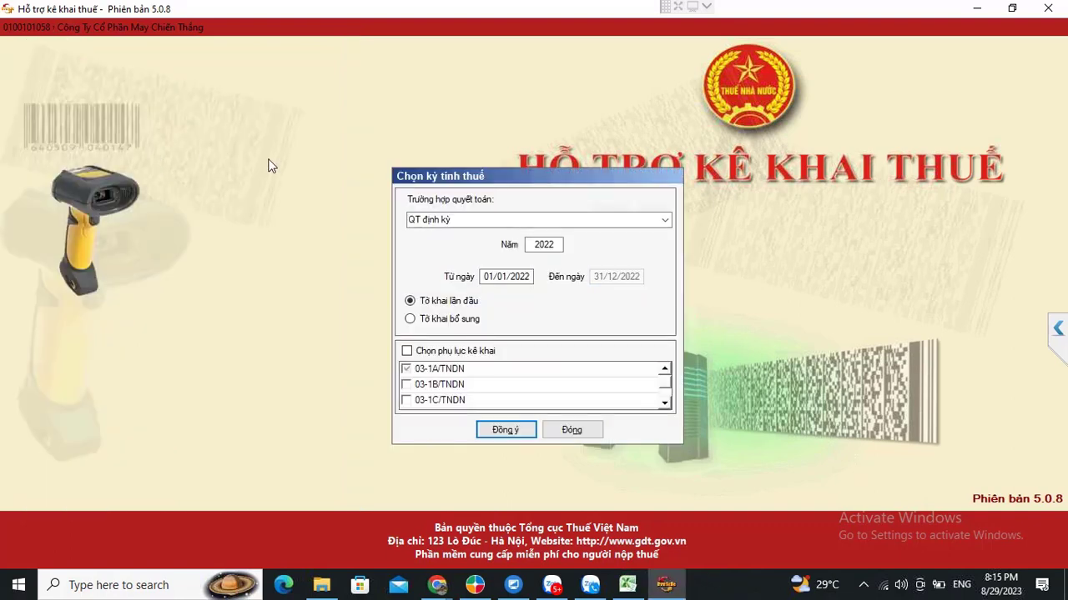
Set the tax year to 2023 and tick annex 03-1A/TNDN for the declaration.
double_click(549, 245)
click(549, 244)
drag(550, 245, 555, 244)
text(3)
click(420, 373)
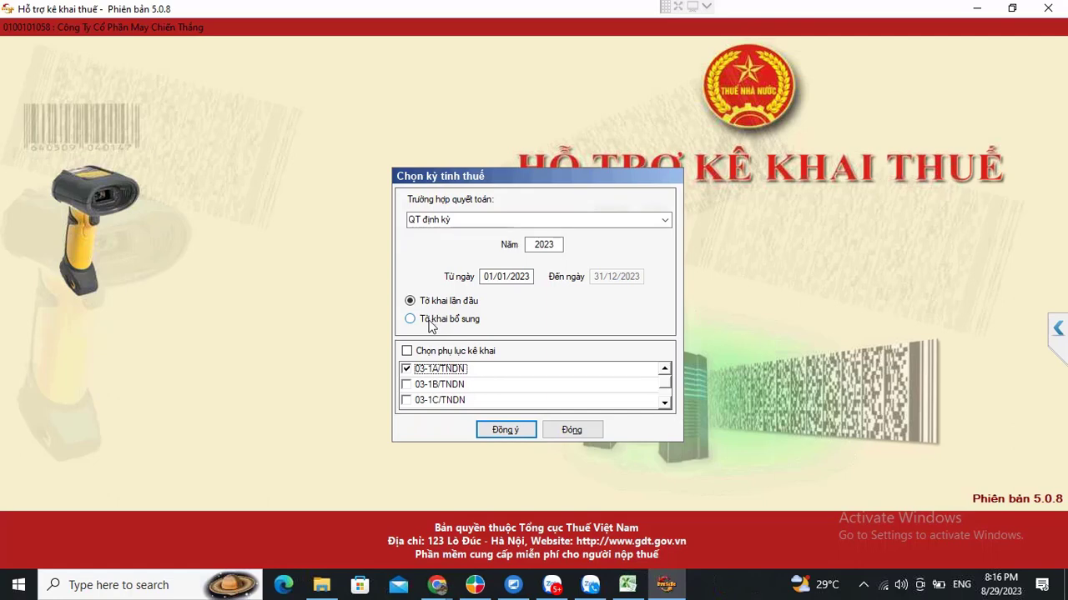
click(410, 322)
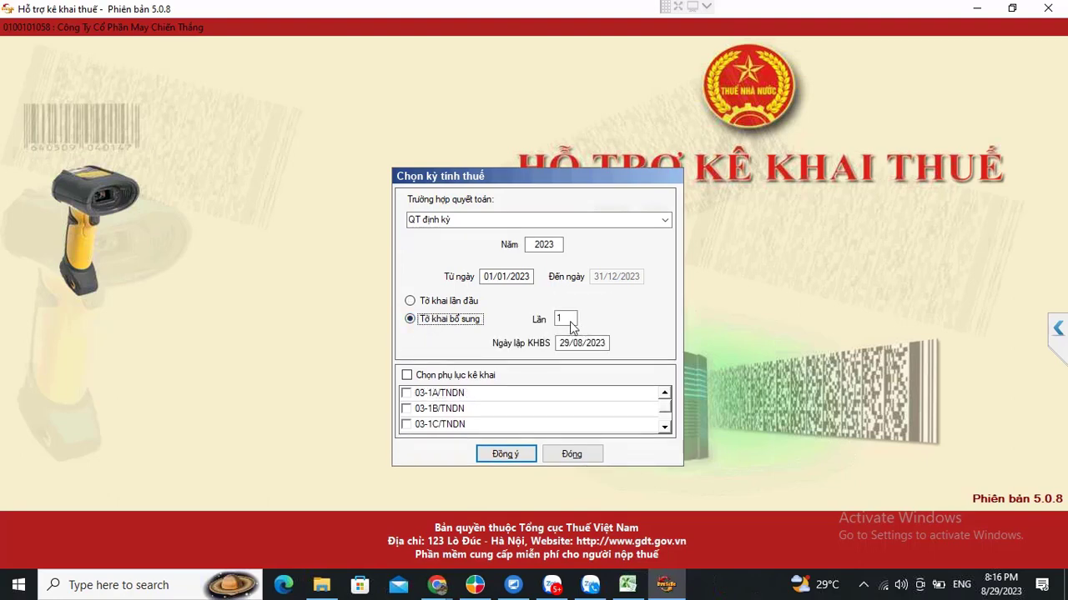
click(559, 319)
double_click(559, 318)
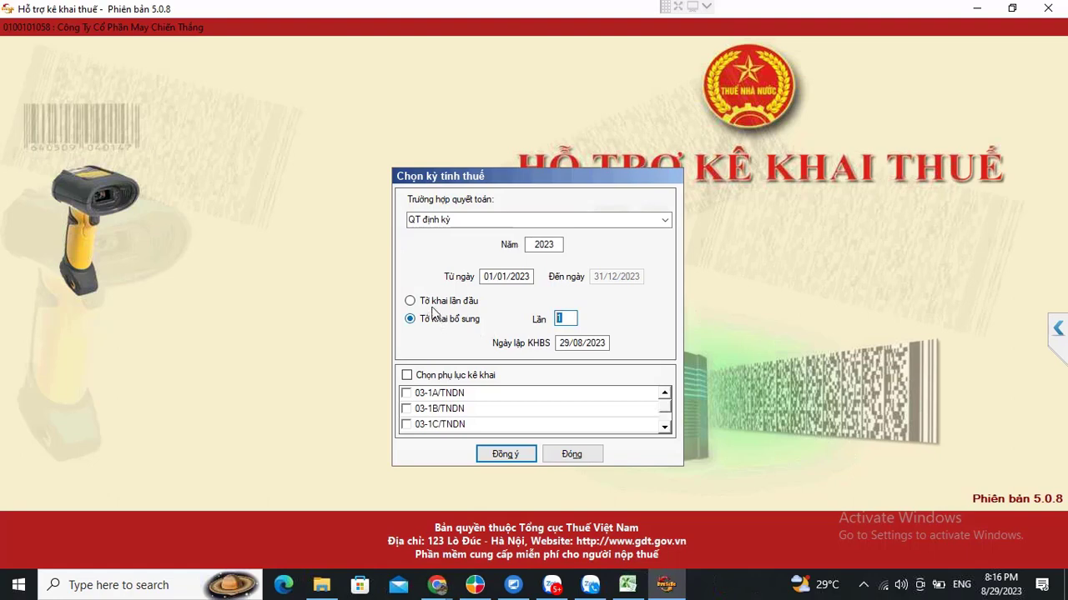
click(413, 304)
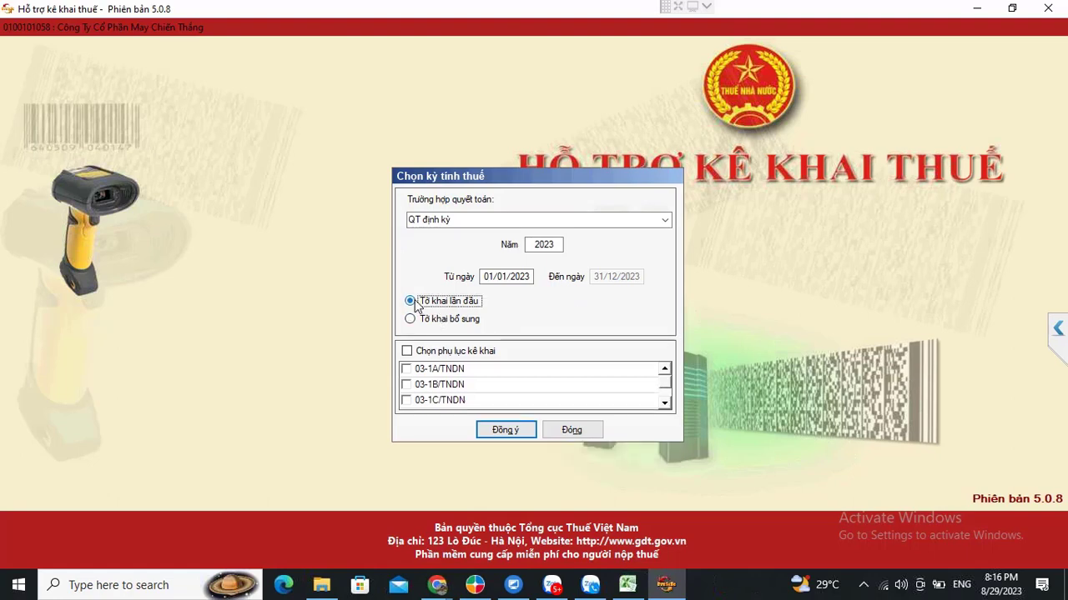
Include annex 03-1A/TNDN with the first-time declaration and confirm the tax period to open the form.
click(406, 371)
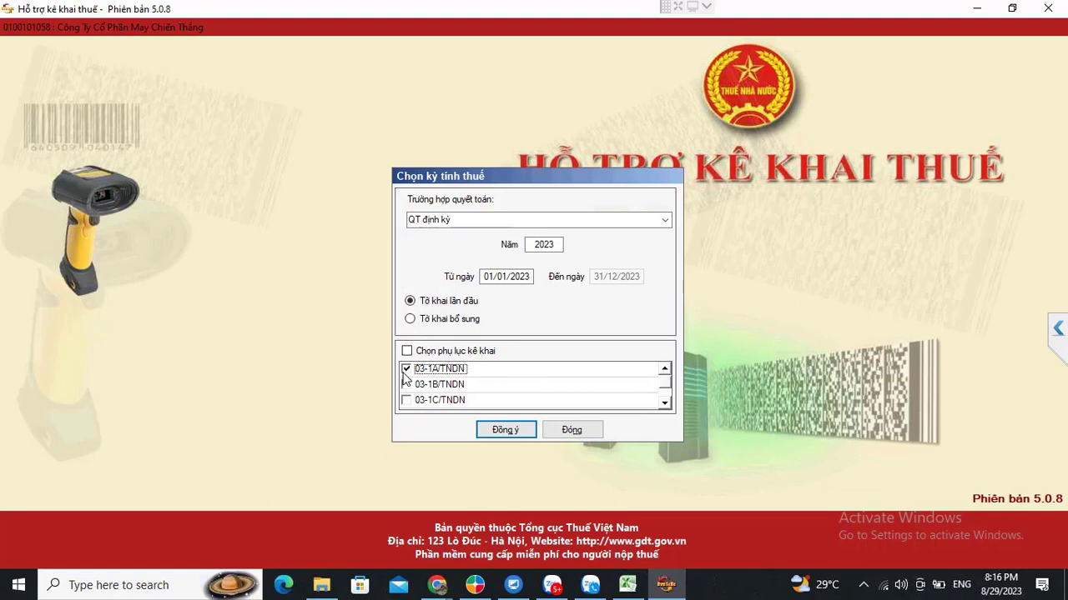
click(407, 372)
click(406, 371)
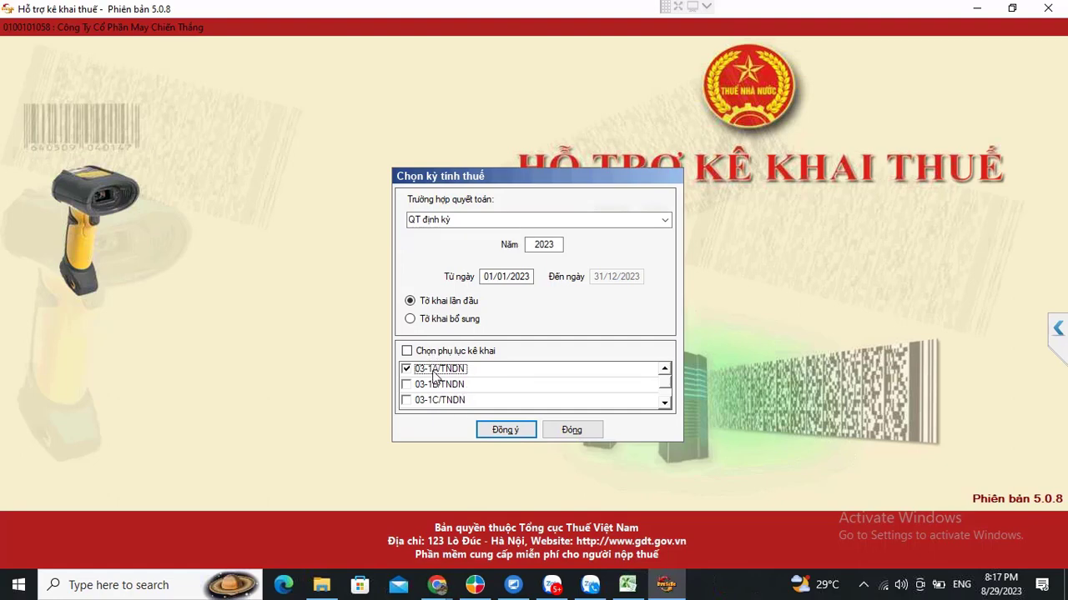
click(497, 431)
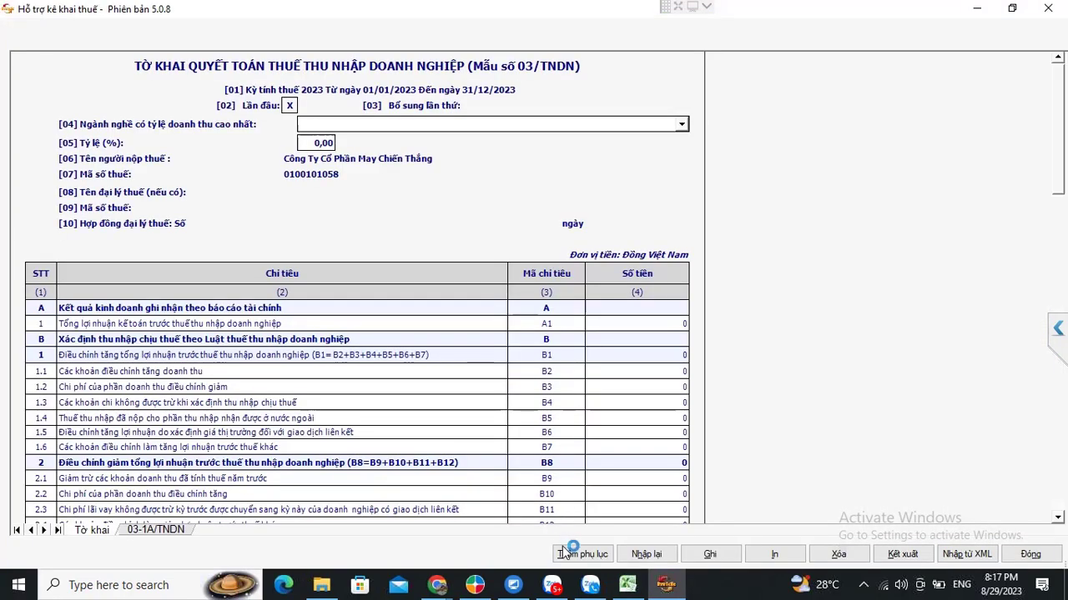
Add annexes 03-1B/TNDN and 03-1C/TNDN to the declaration and view each of them.
click(573, 554)
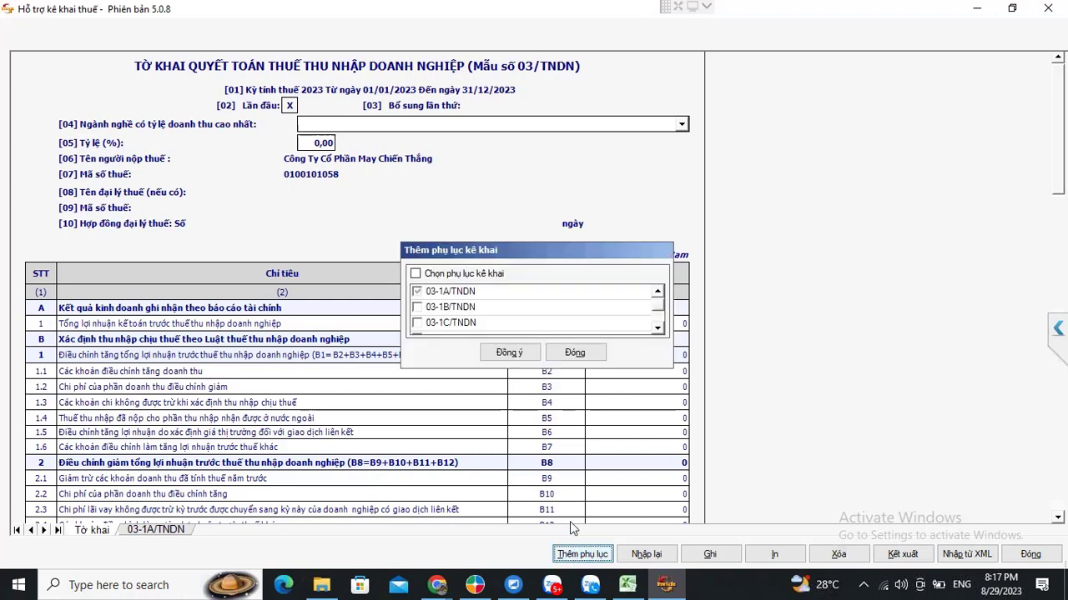
click(417, 306)
click(418, 324)
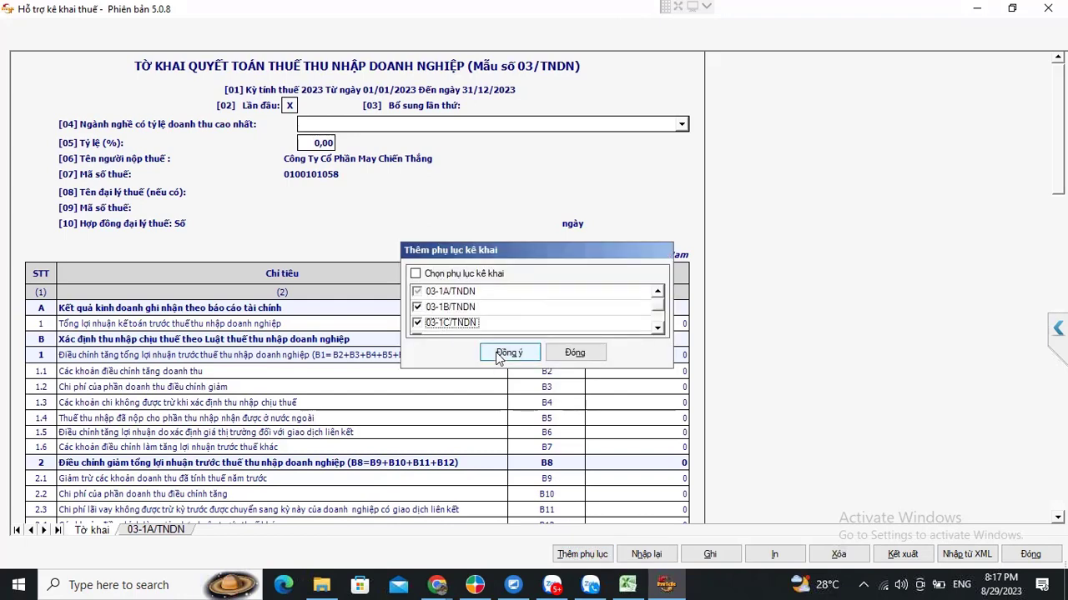
click(505, 353)
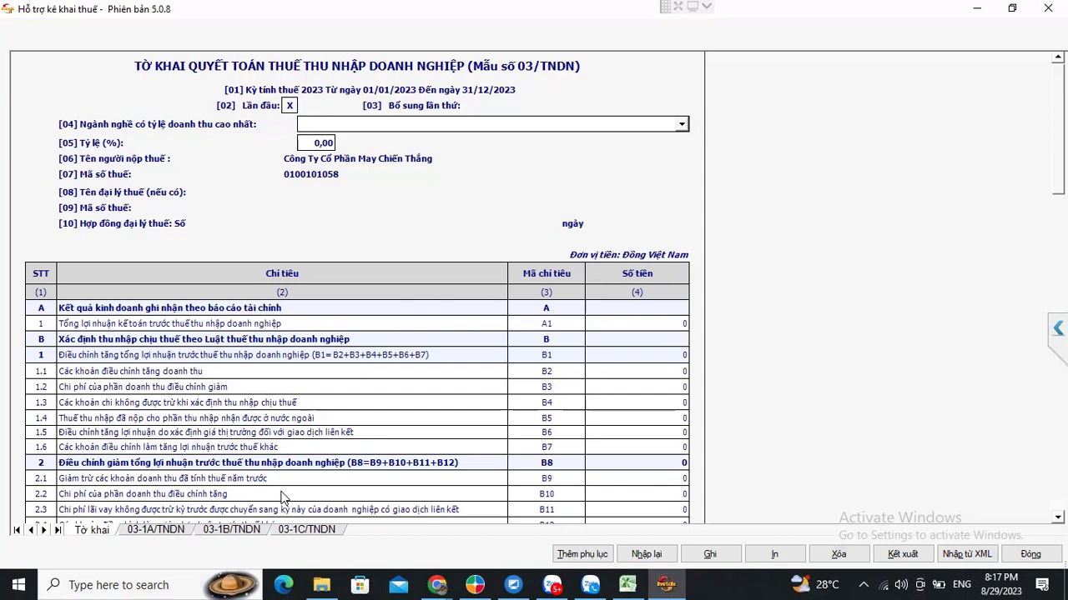
click(243, 530)
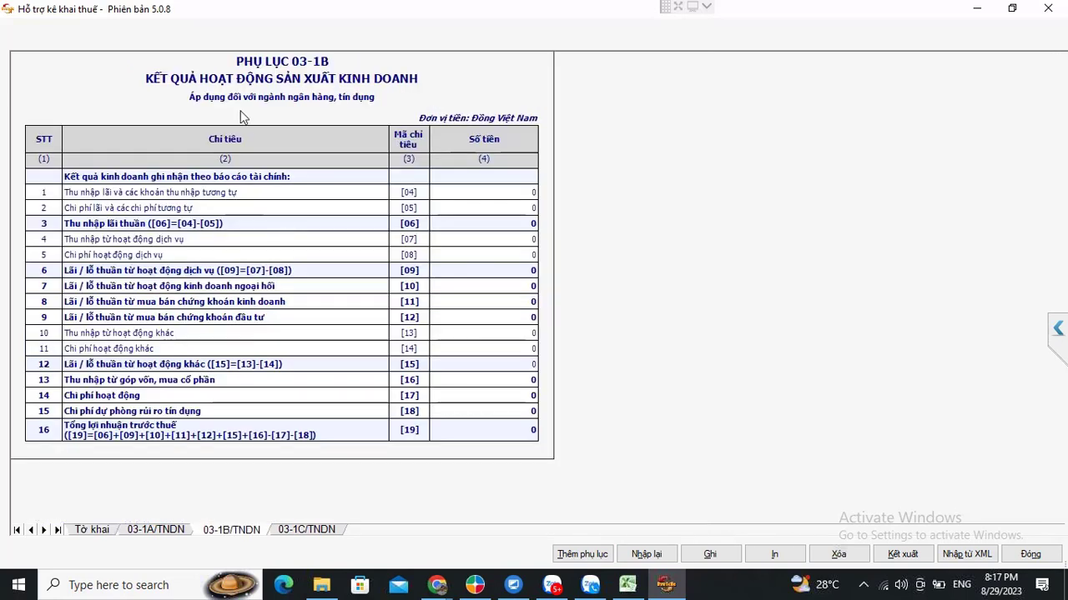
click(306, 535)
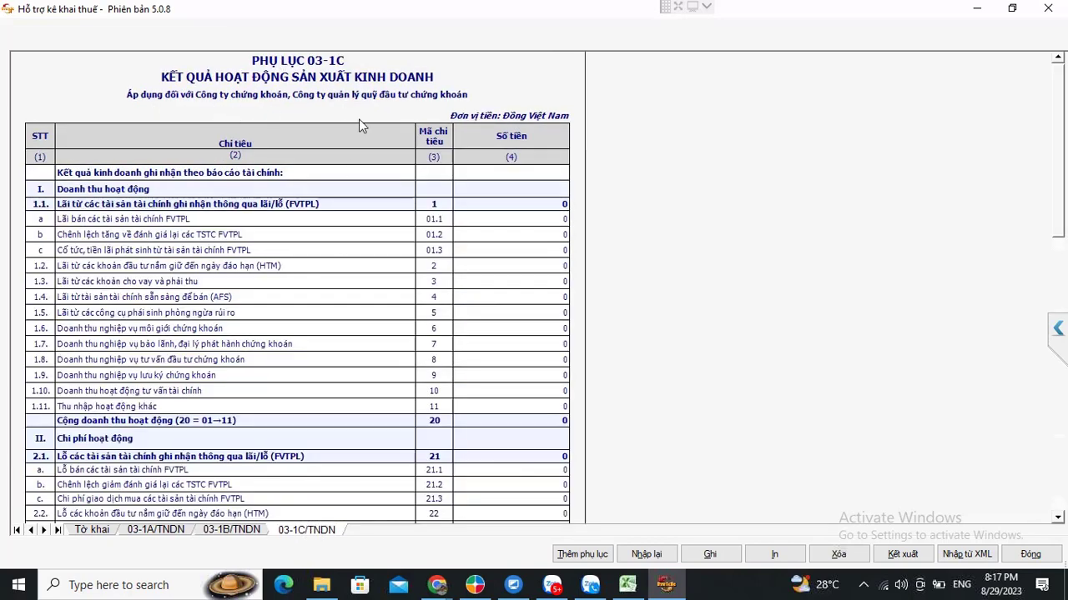
Delete annexes 03-1B/TNDN and 03-1C/TNDN from the declaration.
click(246, 535)
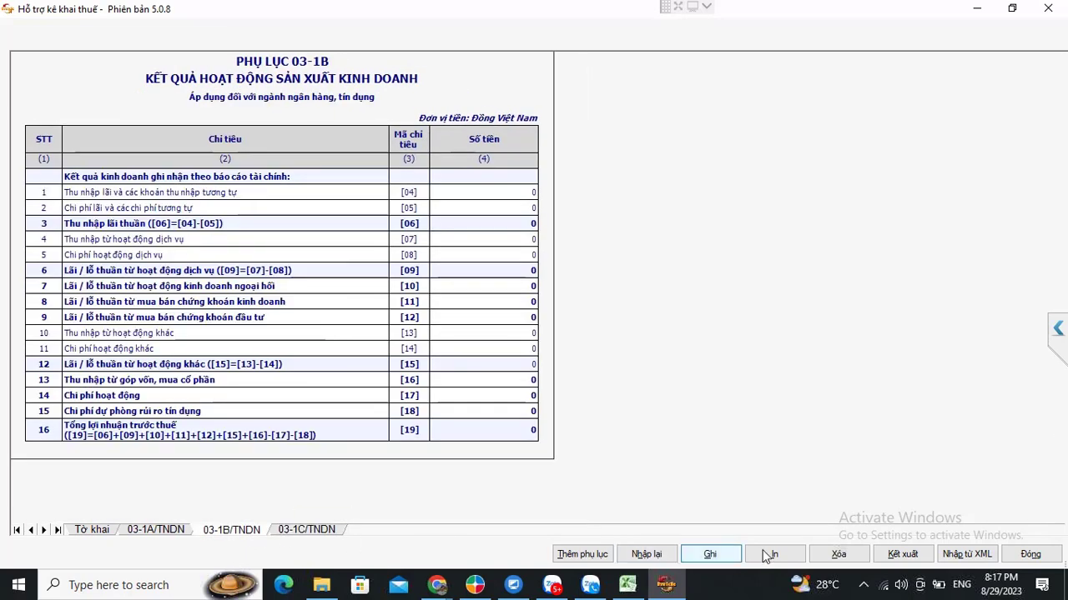
click(839, 555)
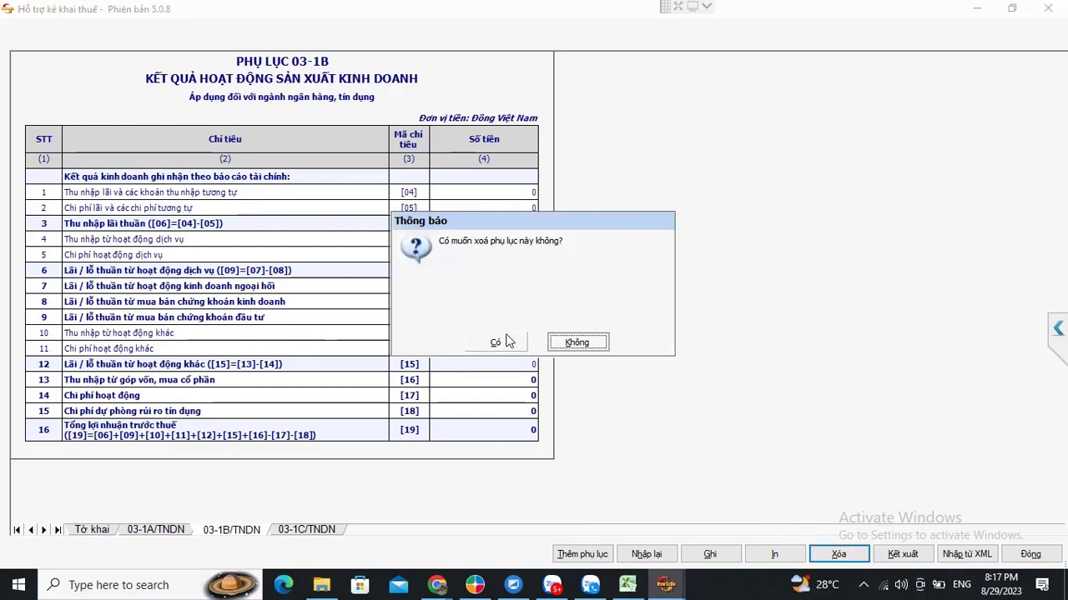
click(505, 342)
click(241, 532)
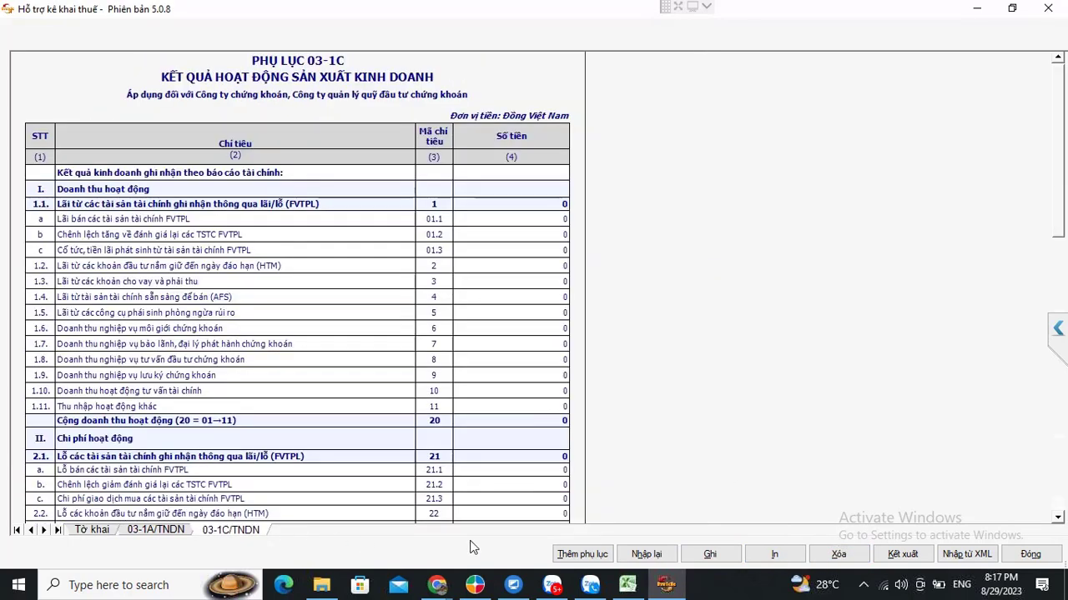
click(838, 555)
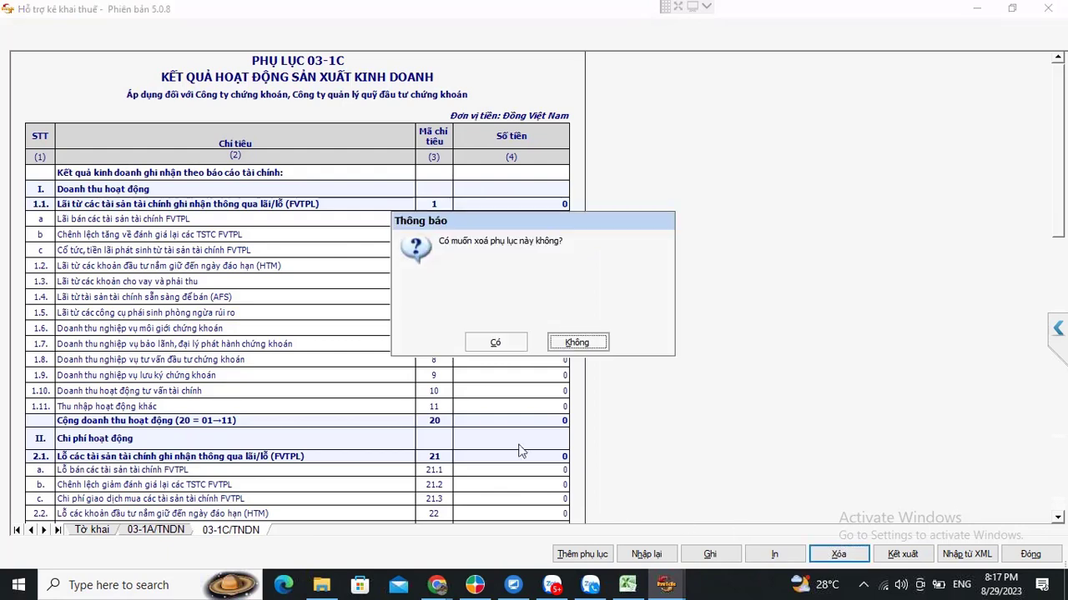
click(501, 343)
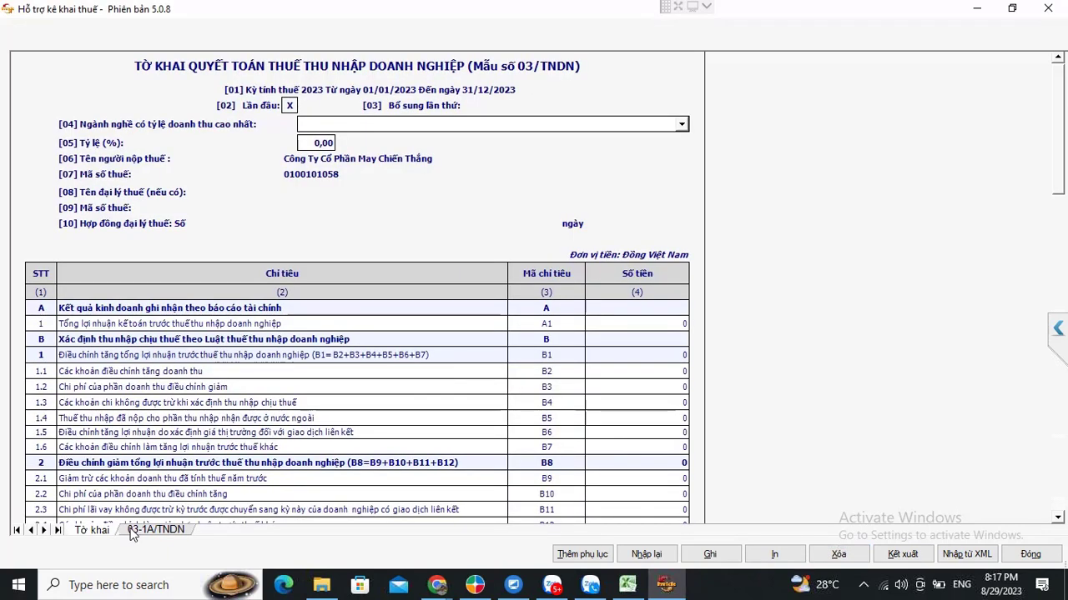
View annex 03-1A/TNDN, switch to MISA SME and generate the F01-DNN trial balance report for the period Năm nay.
click(137, 531)
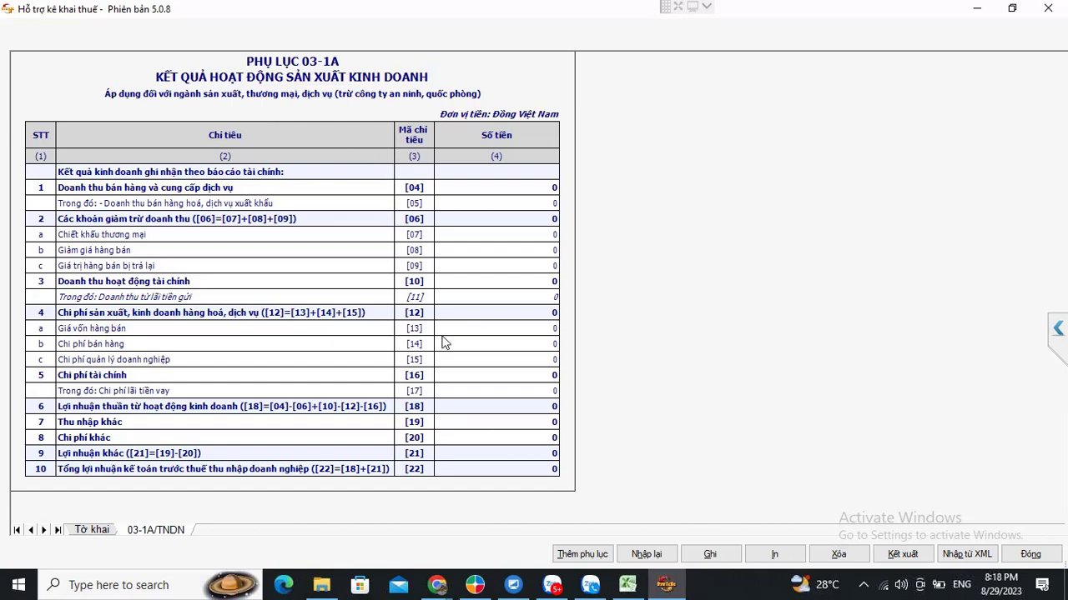
click(476, 587)
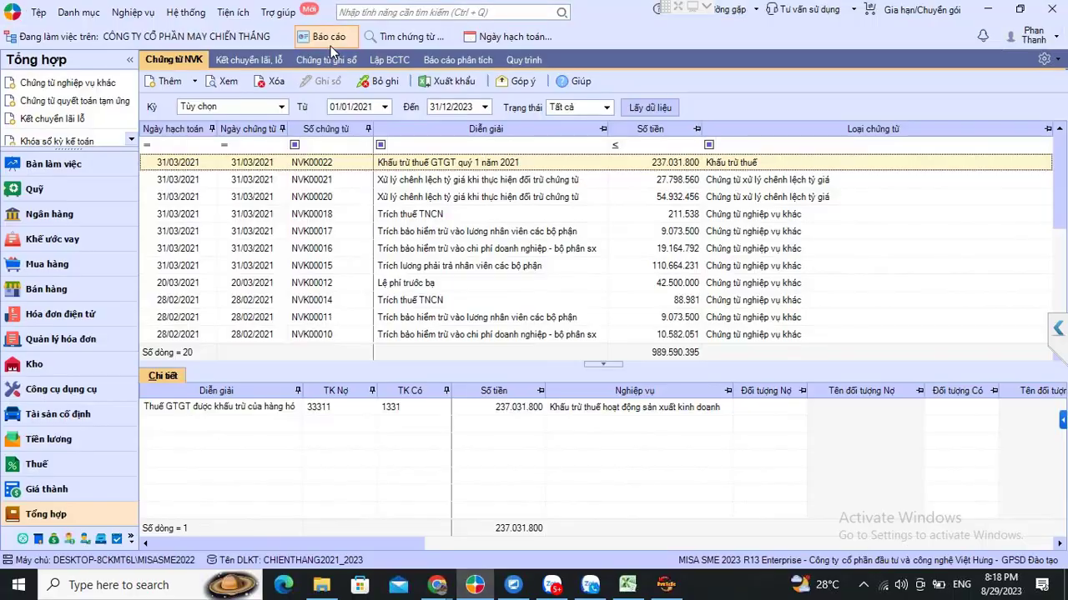
click(329, 40)
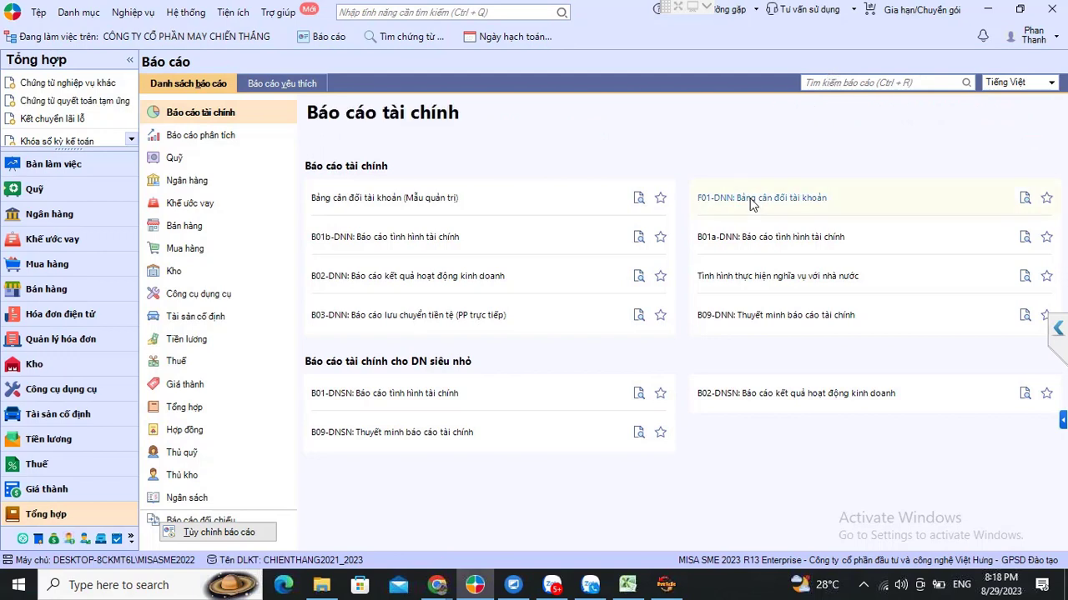
click(751, 205)
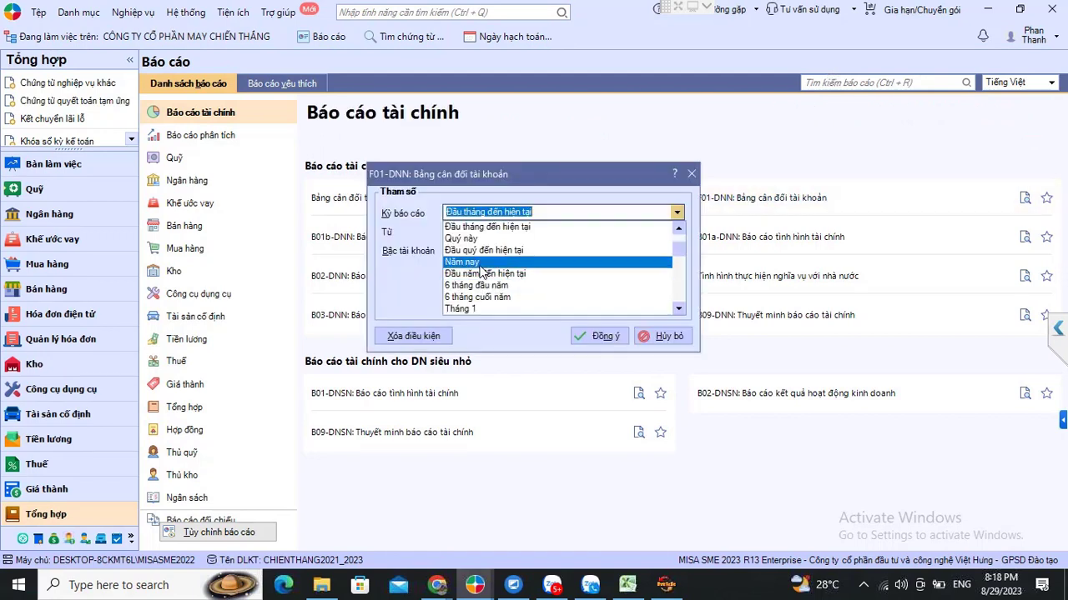
click(604, 336)
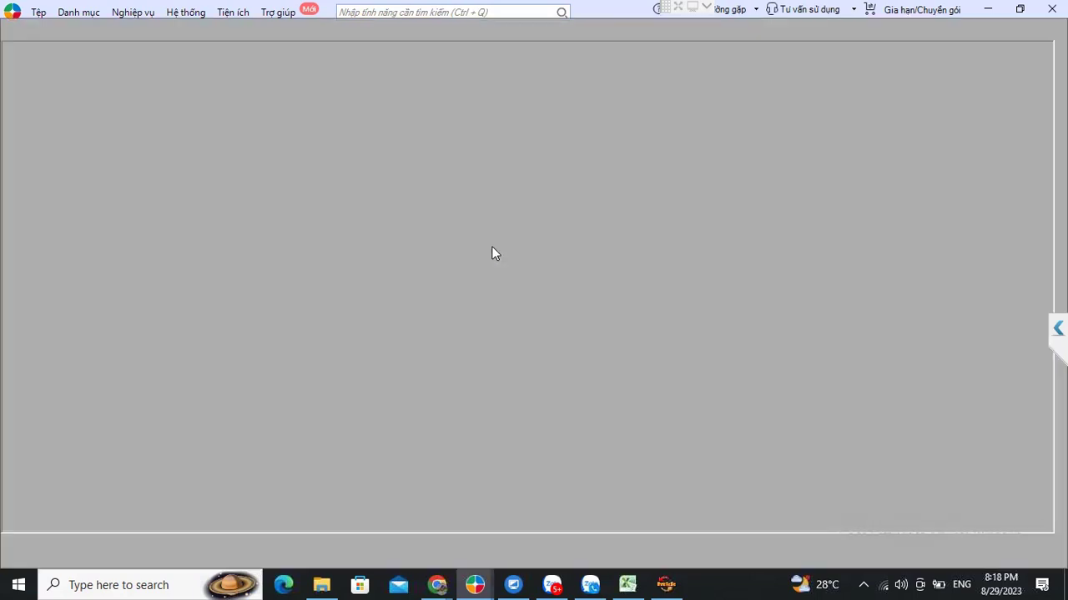
Export the F01-DNN trial balance to a Microsoft Excel file named F01_DNN_Bang_can_doi_tai_khoan and view it full screen.
click(66, 32)
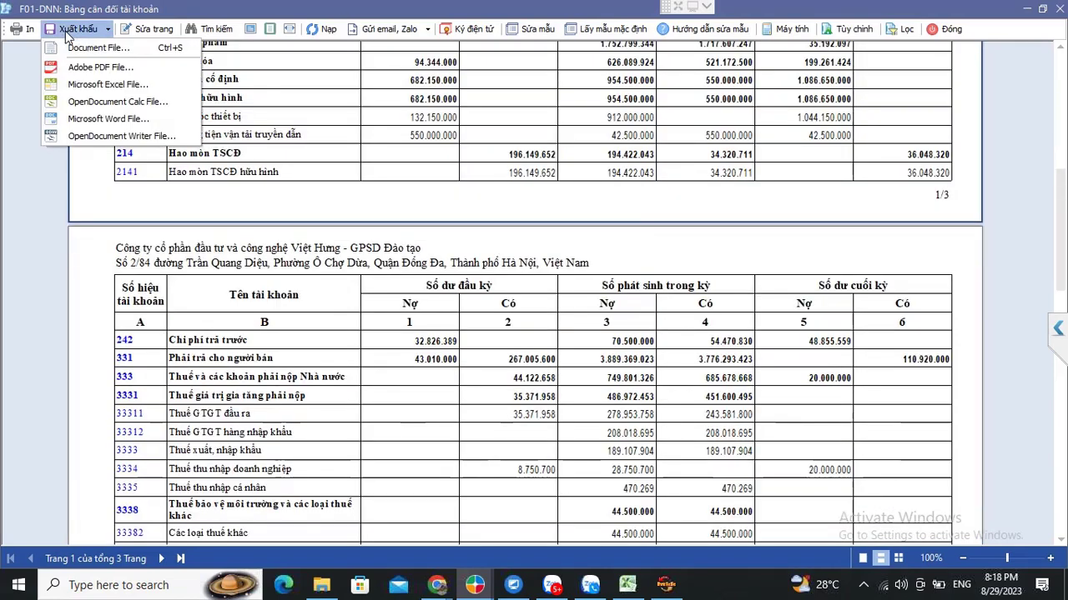
click(105, 84)
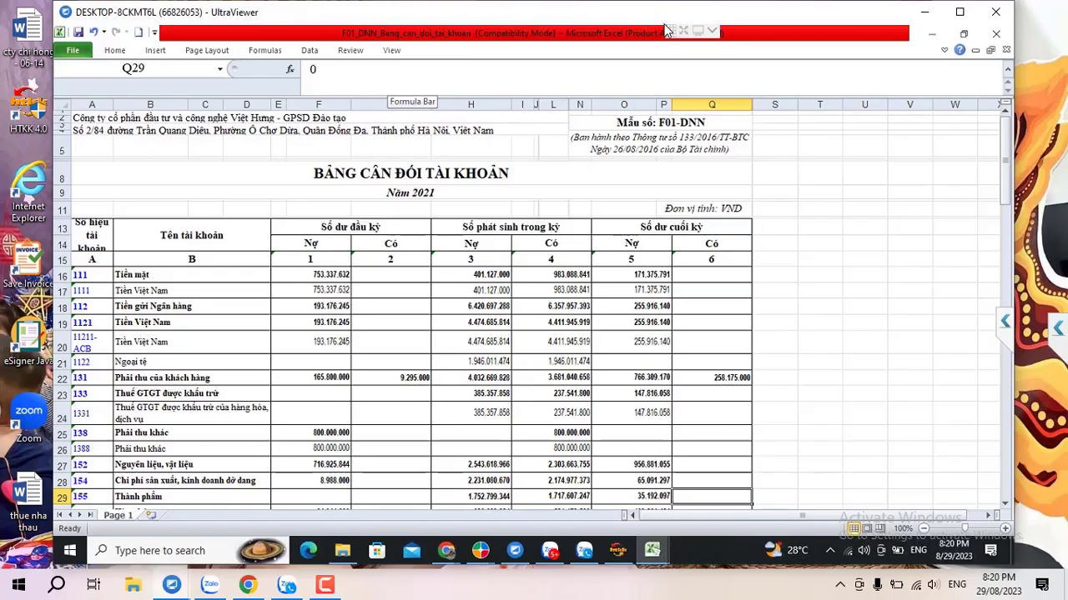
click(697, 30)
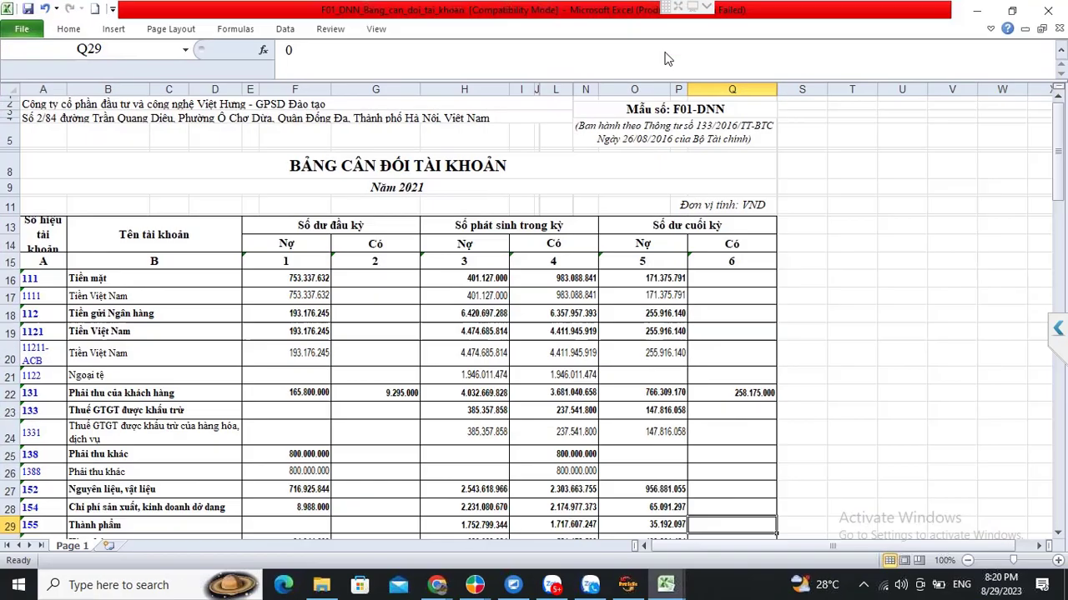
Examine the account turnovers in the exported trial balance, down to the sales revenue of account 511 and its sub-accounts.
click(472, 263)
scroll(522, 261, down, 6)
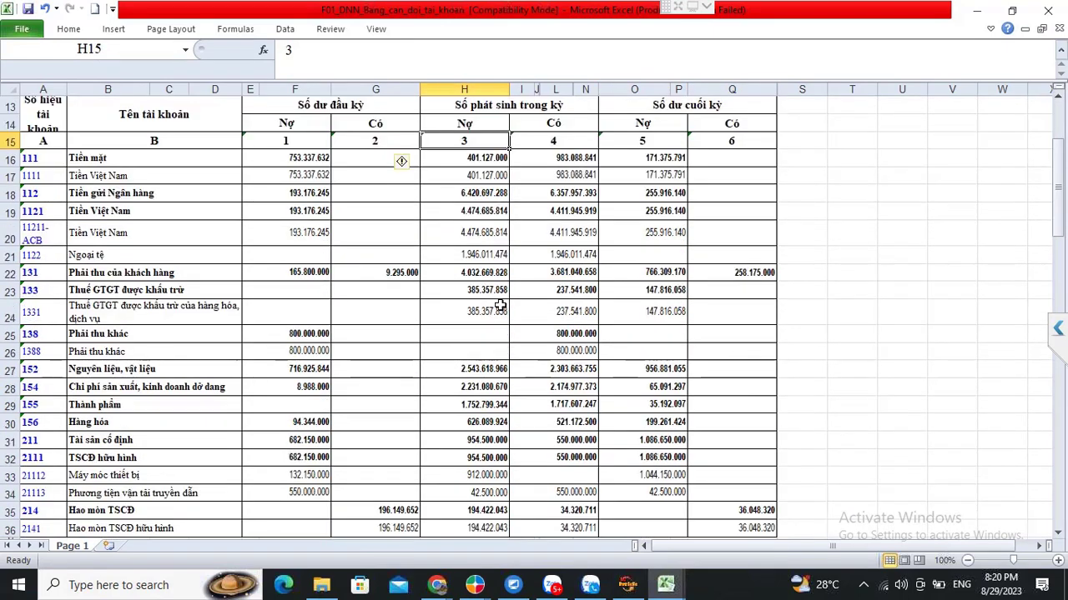
scroll(500, 305, down, 1)
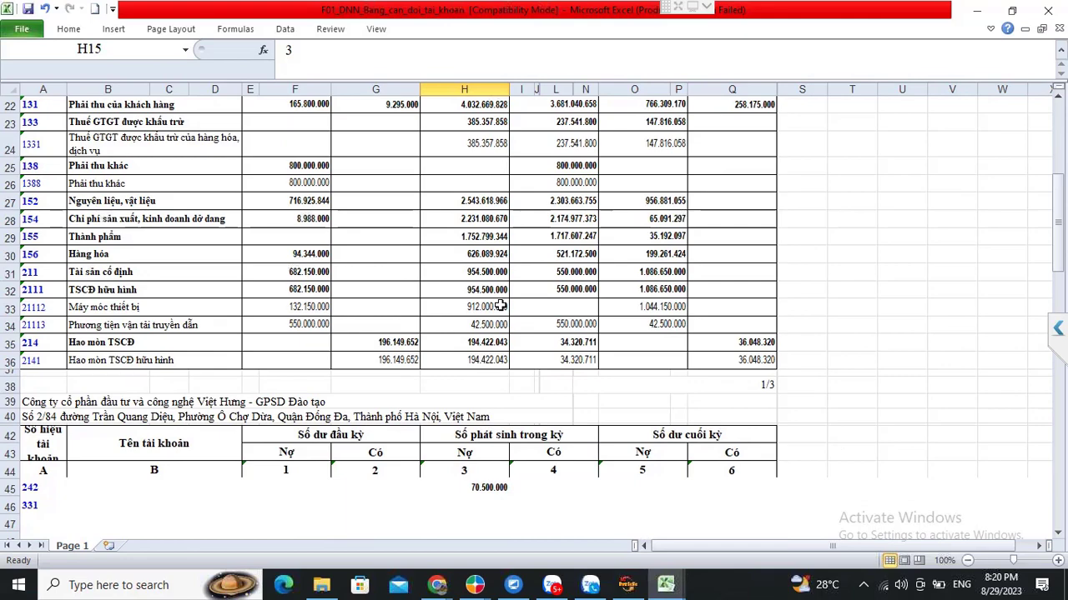
scroll(500, 306, down, 3)
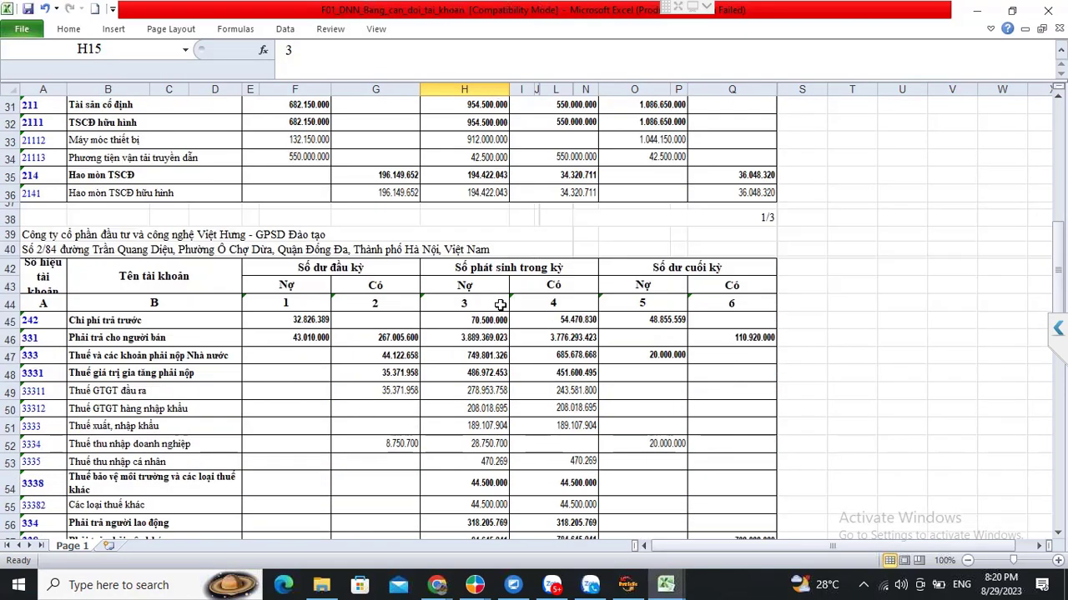
scroll(501, 305, down, 3)
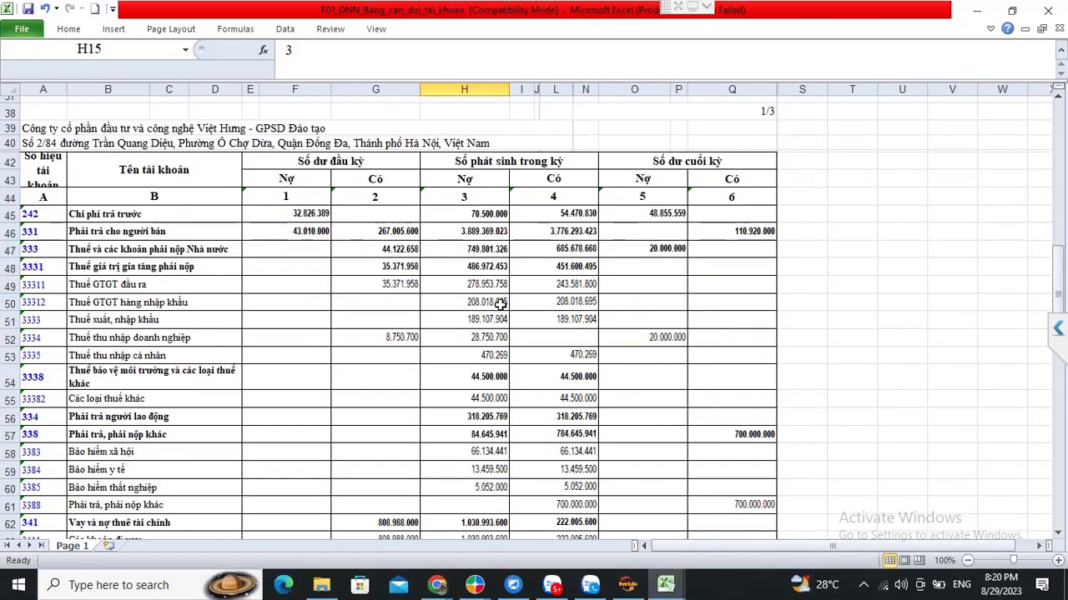
scroll(533, 341, down, 2)
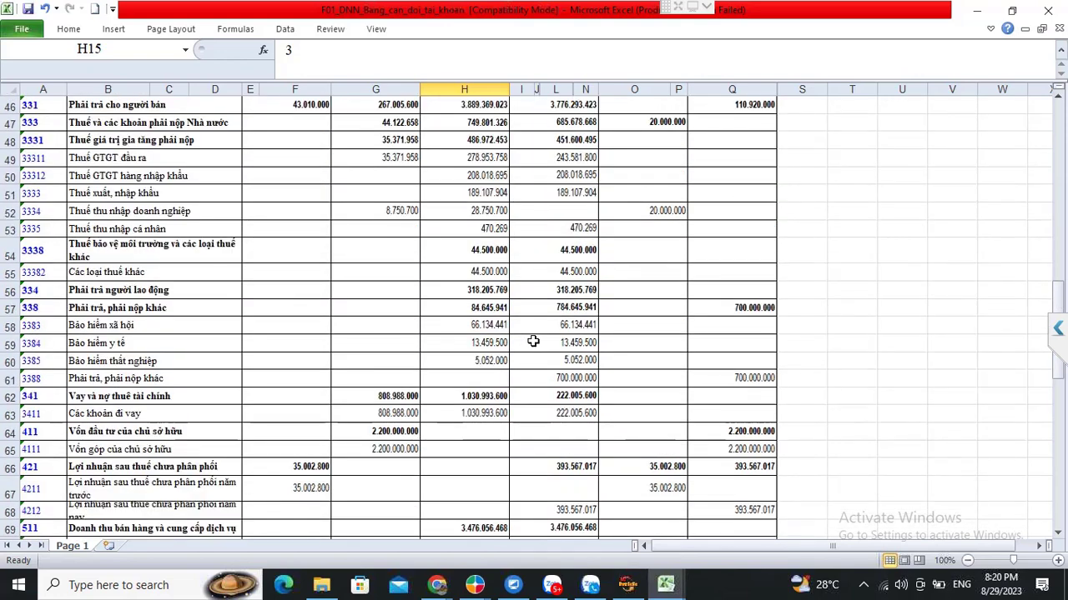
scroll(533, 341, down, 2)
click(159, 422)
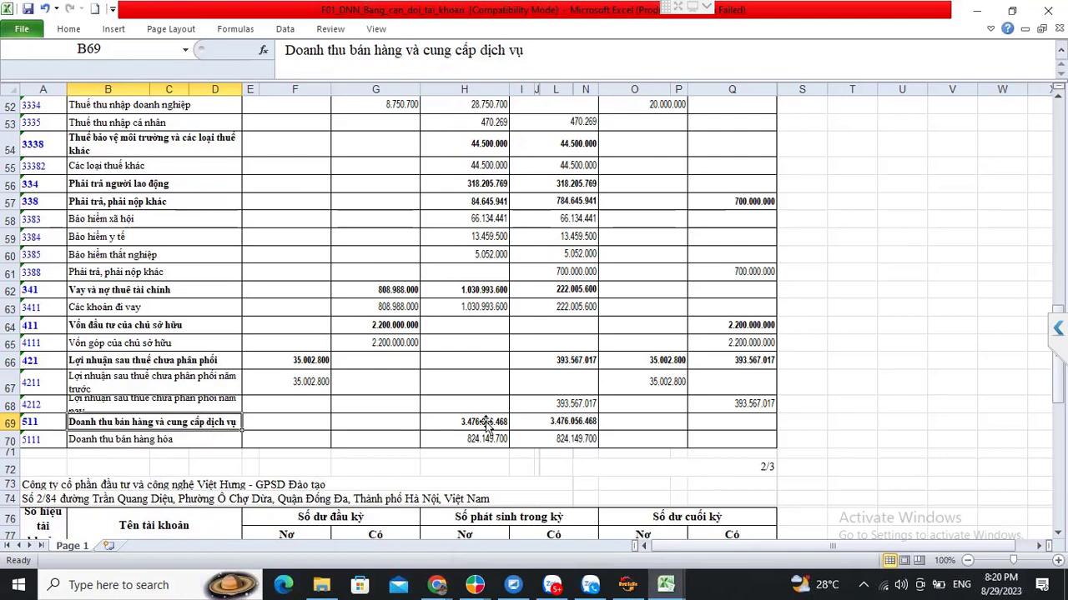
click(584, 424)
scroll(601, 417, down, 5)
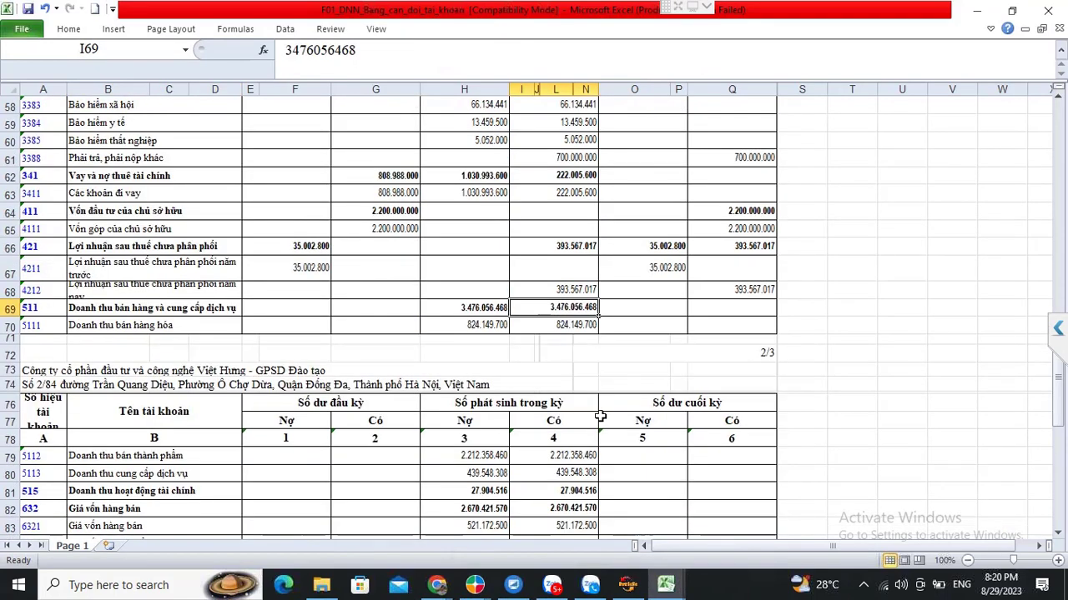
Return to the F01-DNN trial balance in MISA SME and open the detailed ledger of account 511.
click(627, 586)
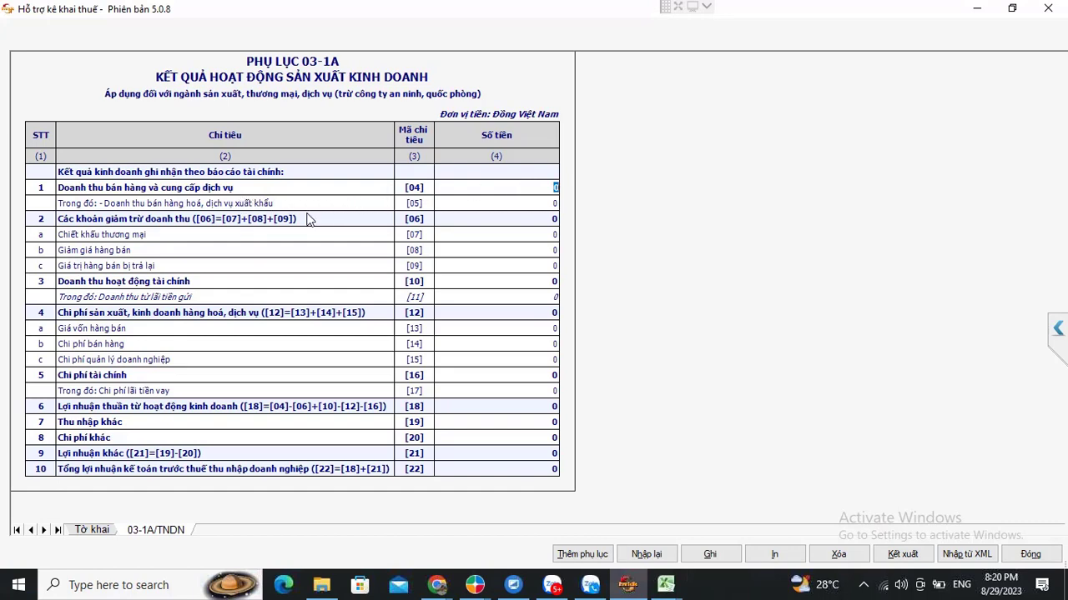
click(474, 582)
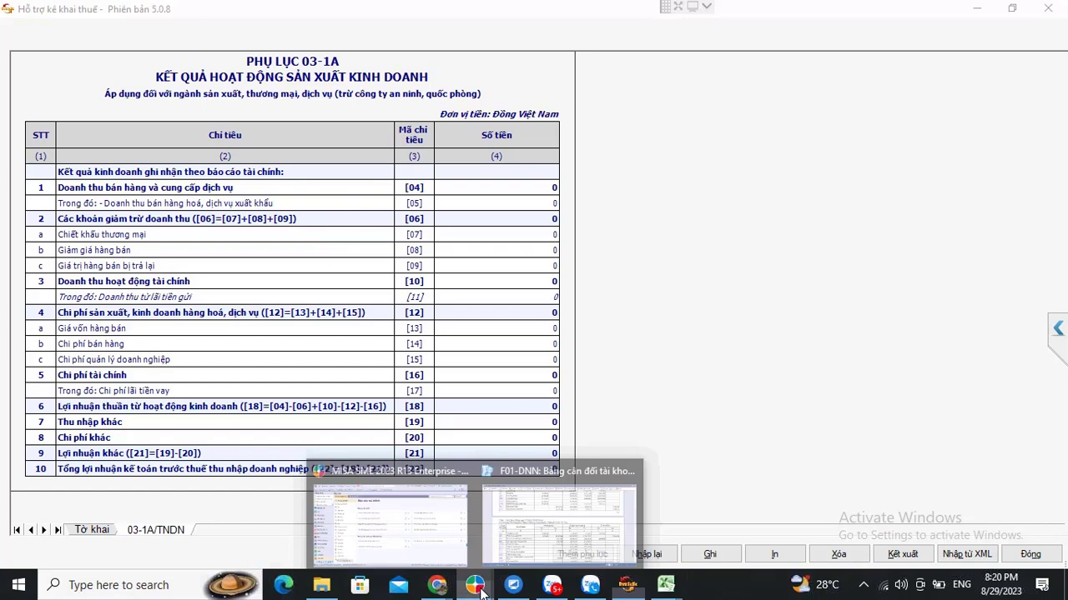
click(570, 504)
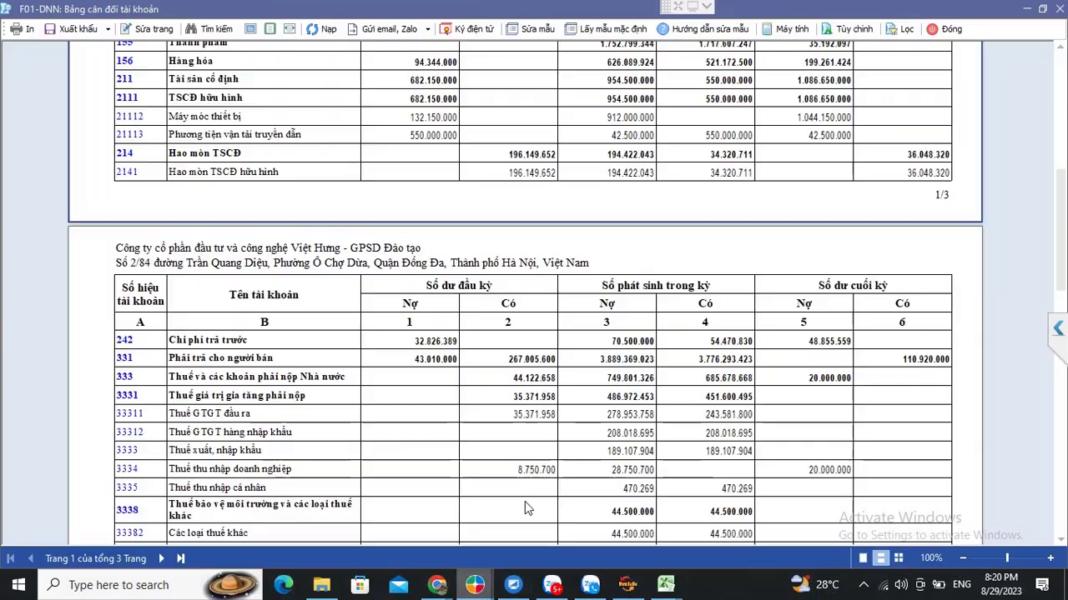
scroll(284, 337, down, 5)
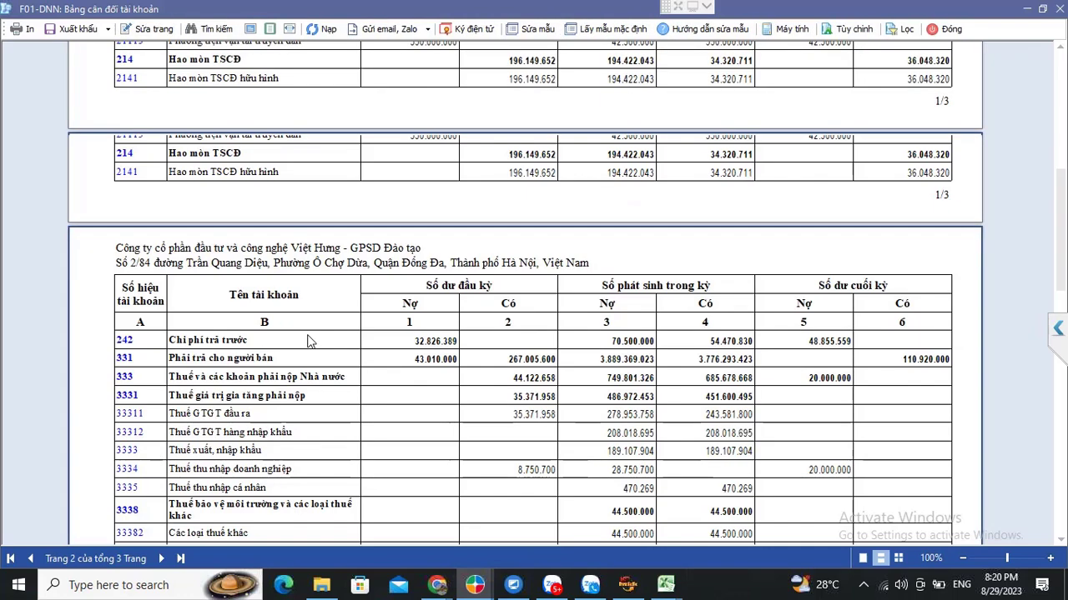
scroll(279, 375, down, 4)
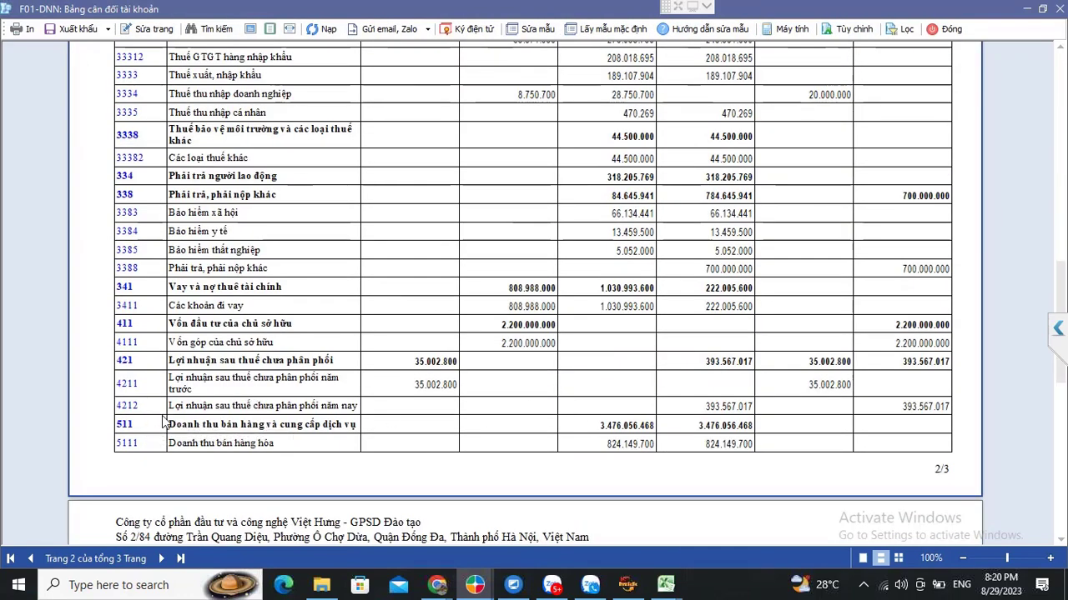
click(125, 426)
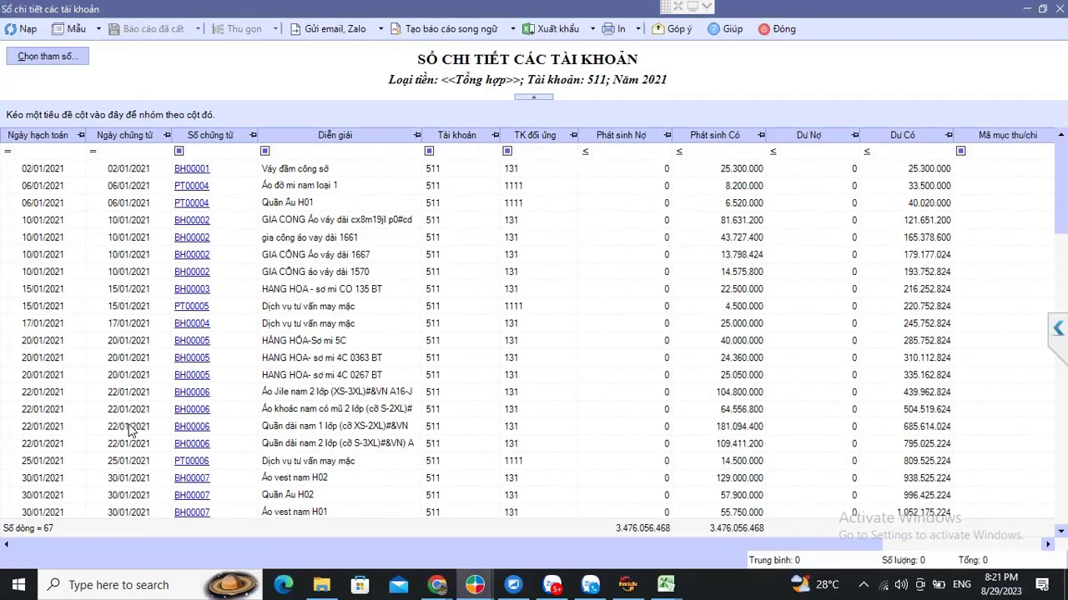
Sum the three debit amounts of the NVK00028 revenue transfer entries at the end of the account 511 ledger.
scroll(686, 307, down, 6)
scroll(686, 307, down, 10)
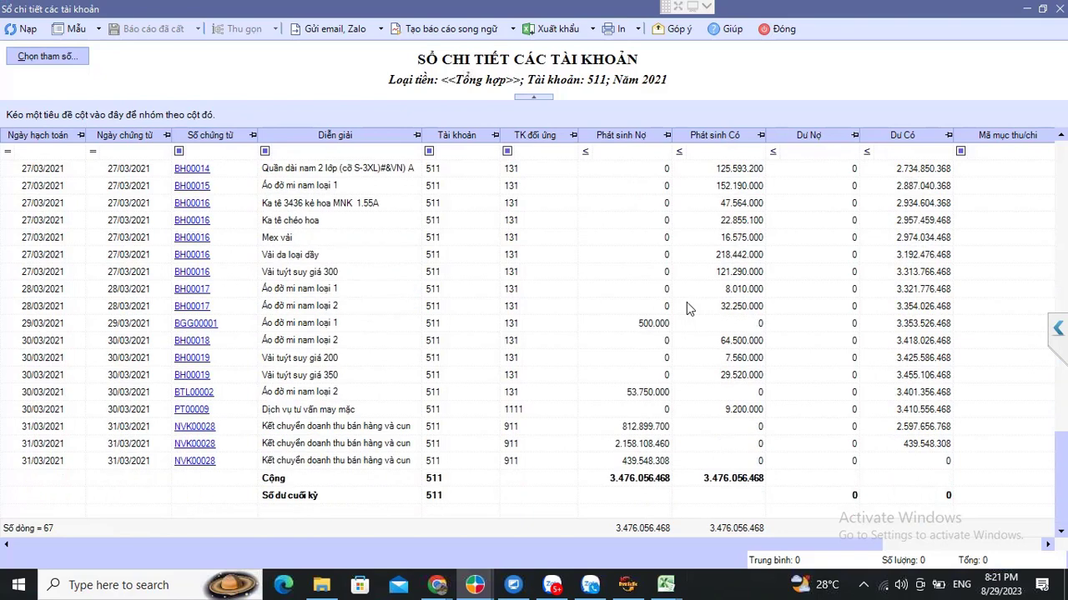
drag(633, 429, 627, 467)
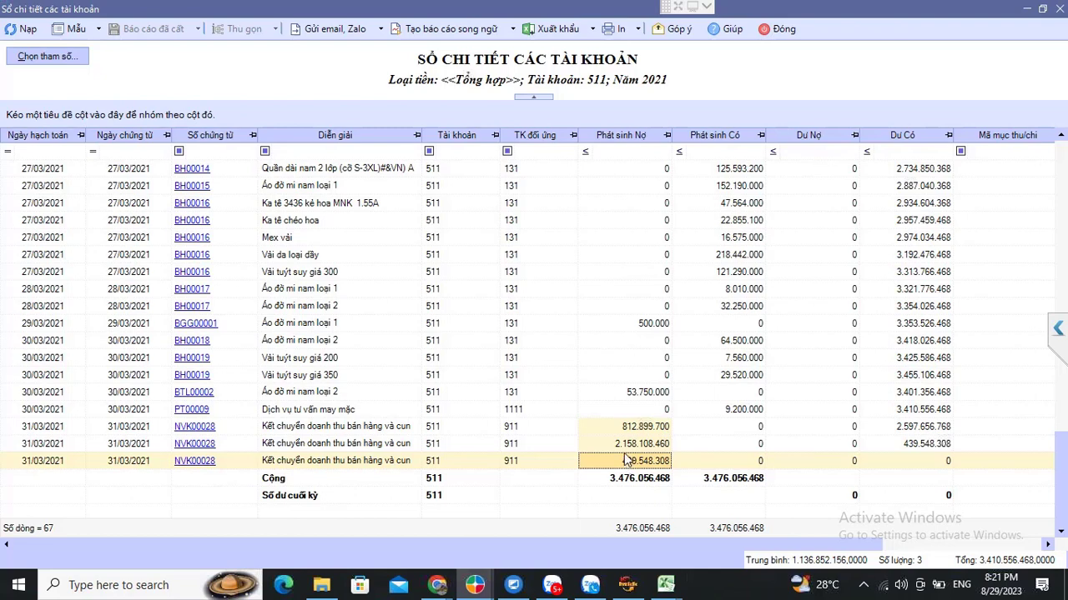
drag(642, 430, 644, 464)
Switch to the exported trial balance in Excel and select the debit and credit turnover of account 511 for comparison.
click(627, 585)
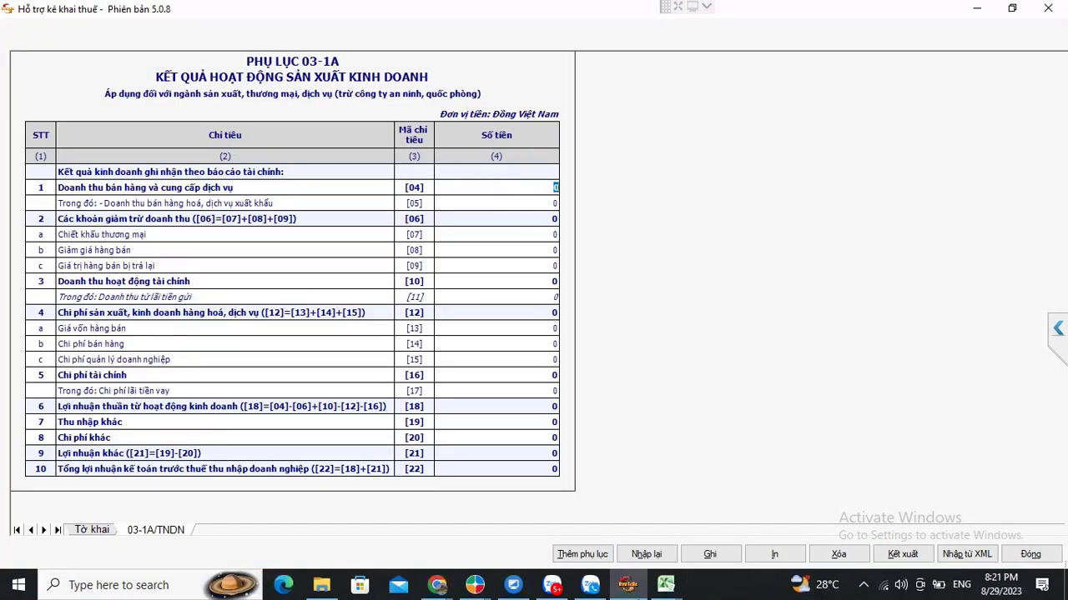
click(629, 586)
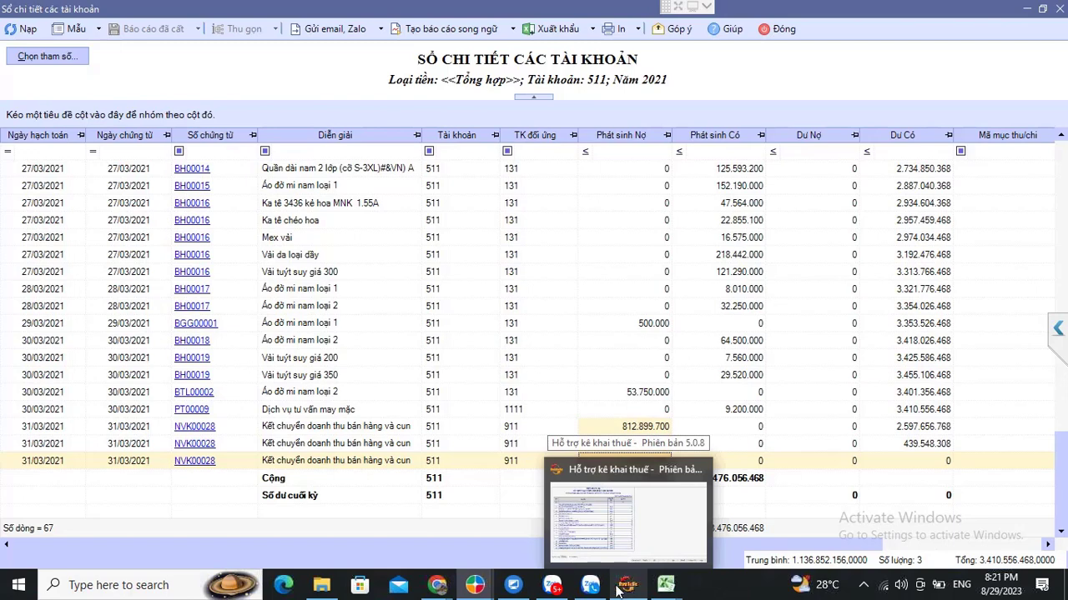
mouse_move(665, 585)
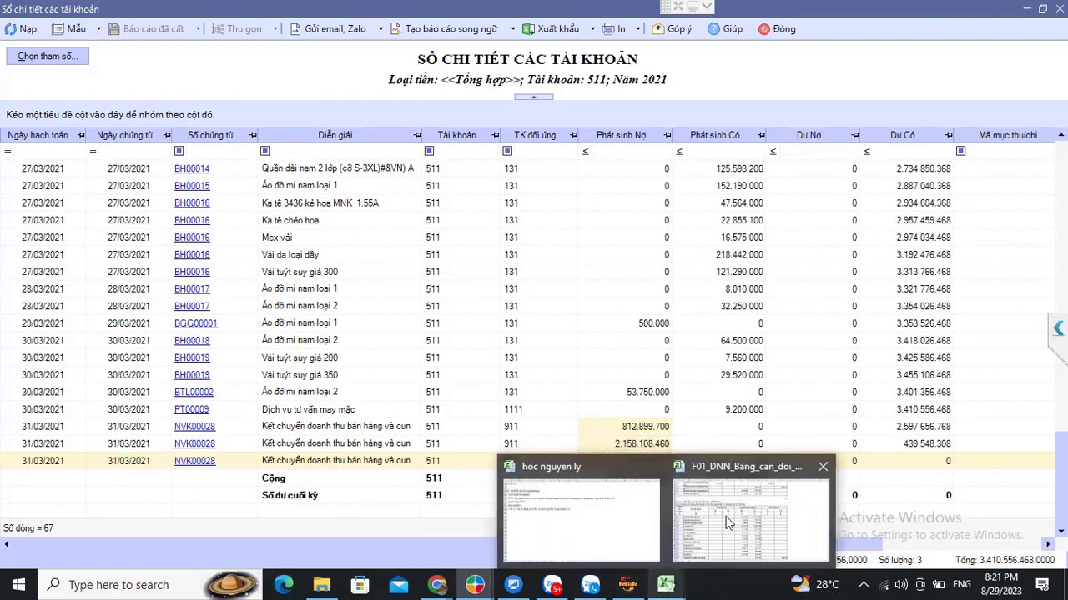
click(724, 515)
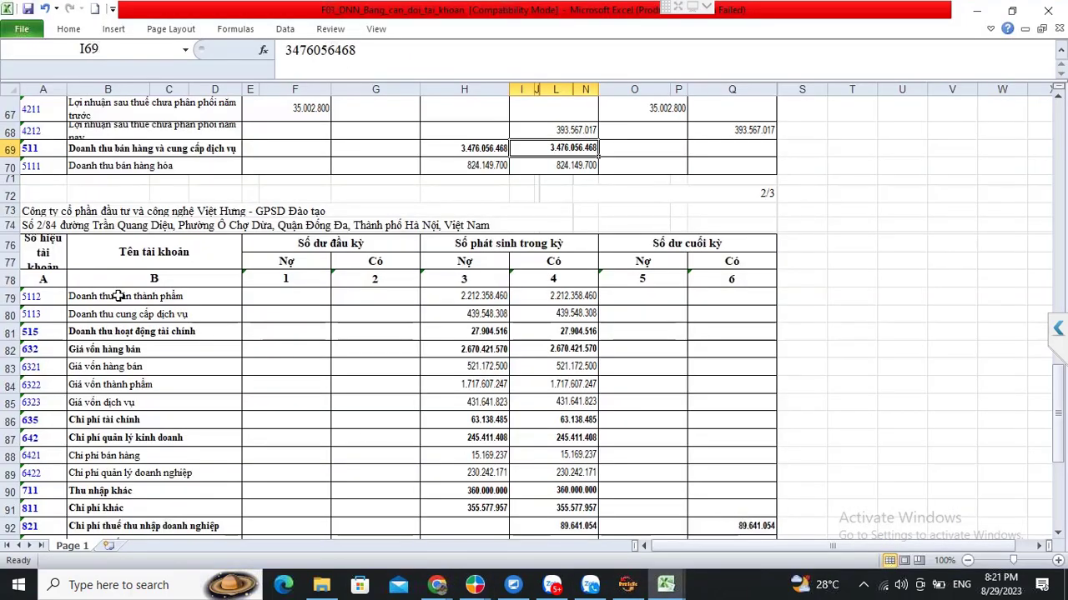
click(457, 146)
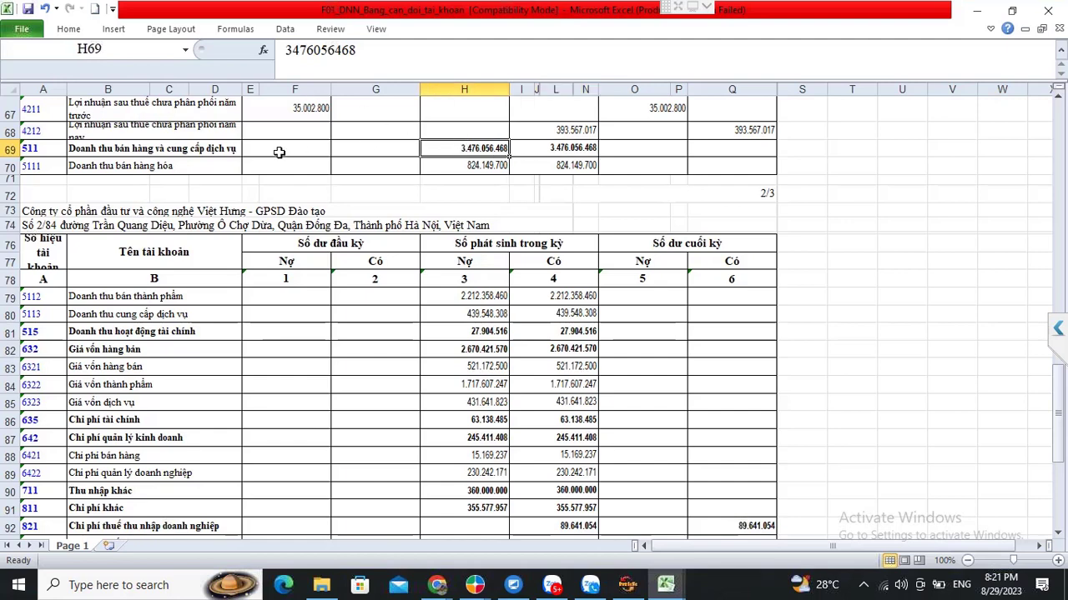
shift+click(552, 147)
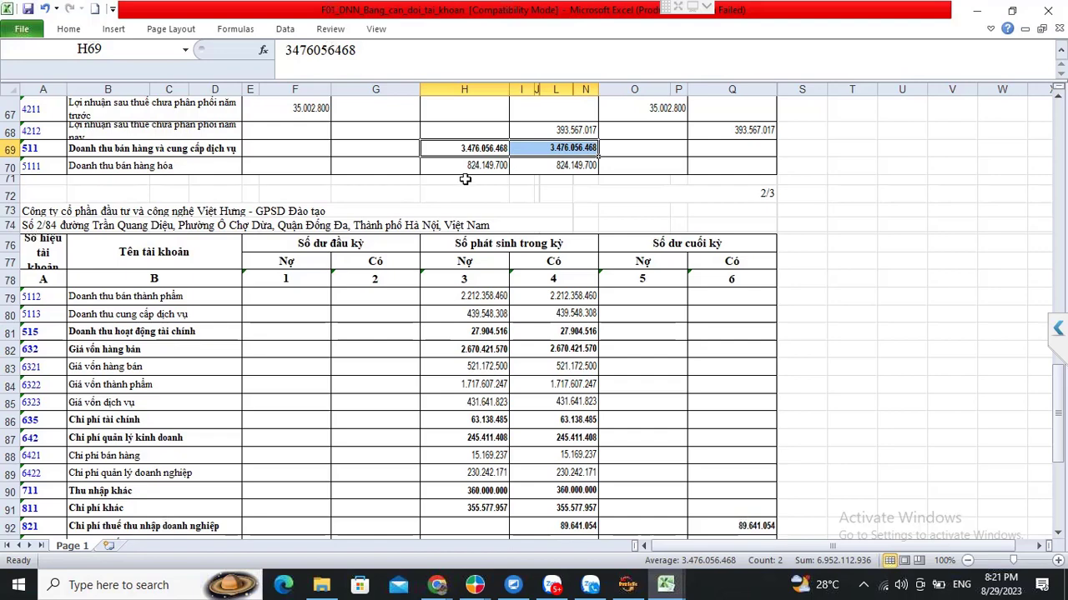
Switch back to annex 03-1A in HTKK and check the revenue deduction lines for trade discounts, price reductions and returned goods.
key(alt+Tab)
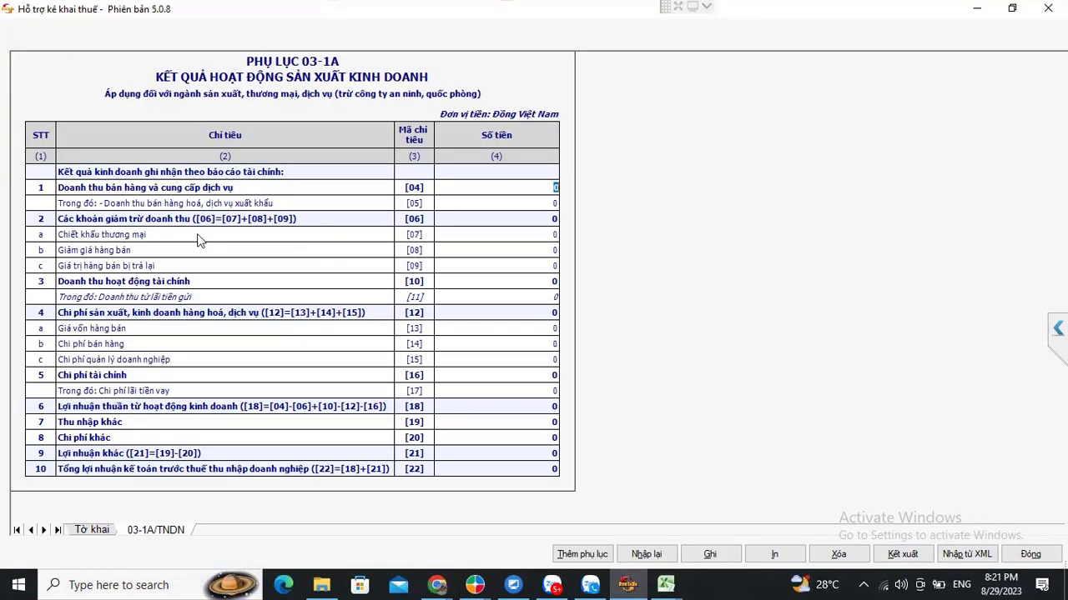
click(526, 233)
click(531, 250)
Return to the detailed ledger of account 511 in MISA SME to review its debit entries.
mouse_move(473, 582)
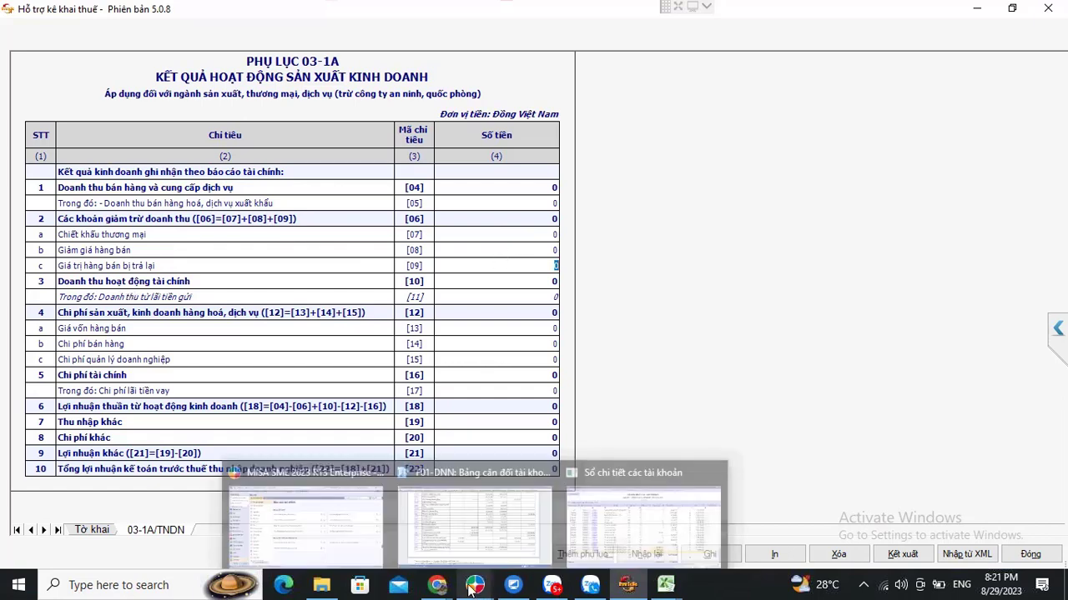
mouse_move(589, 584)
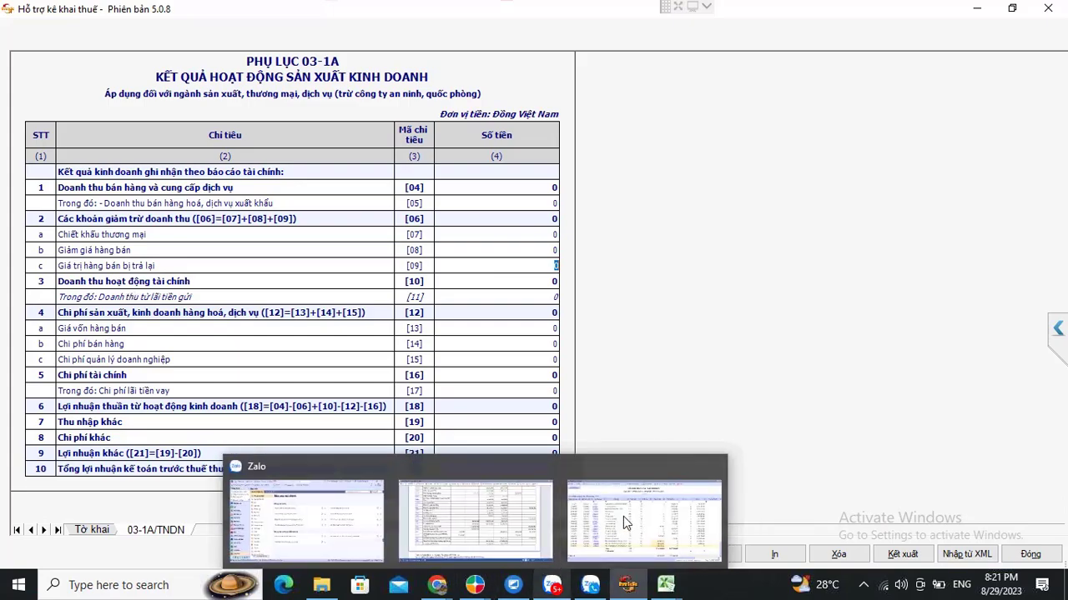
click(623, 517)
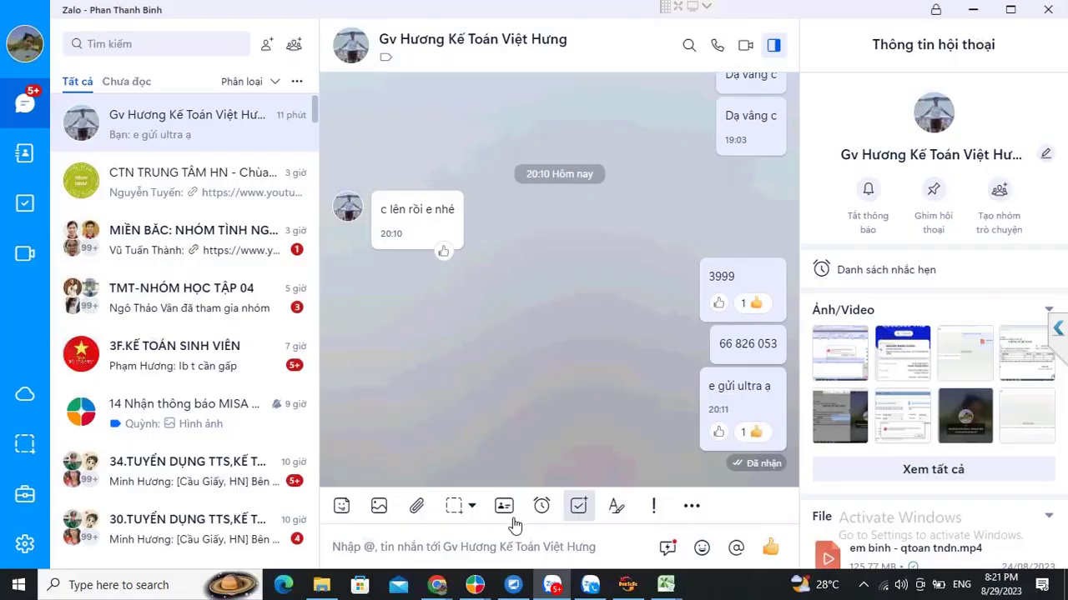
click(475, 584)
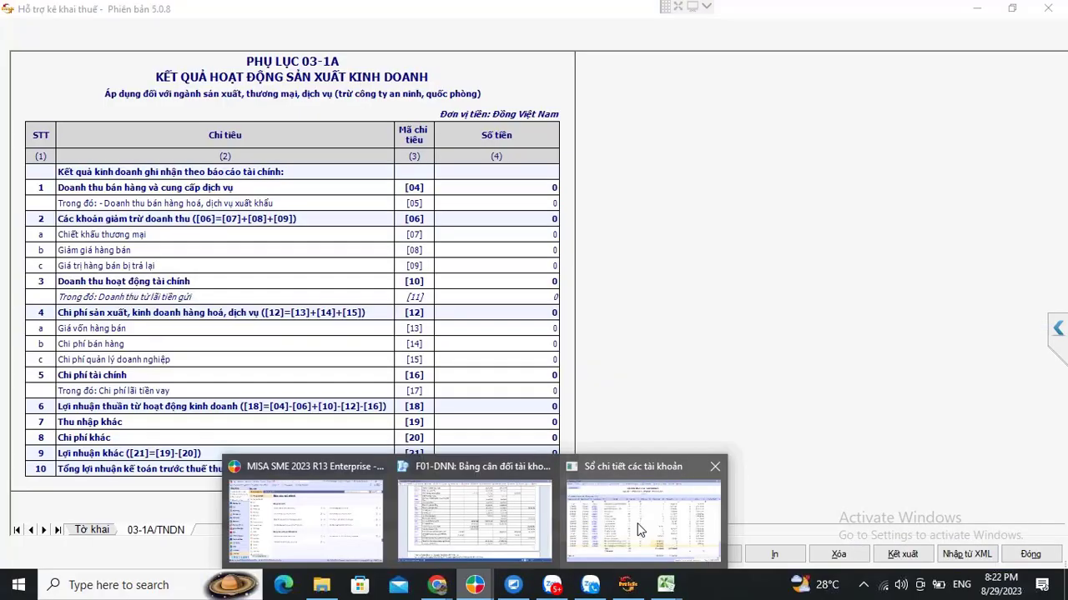
click(649, 514)
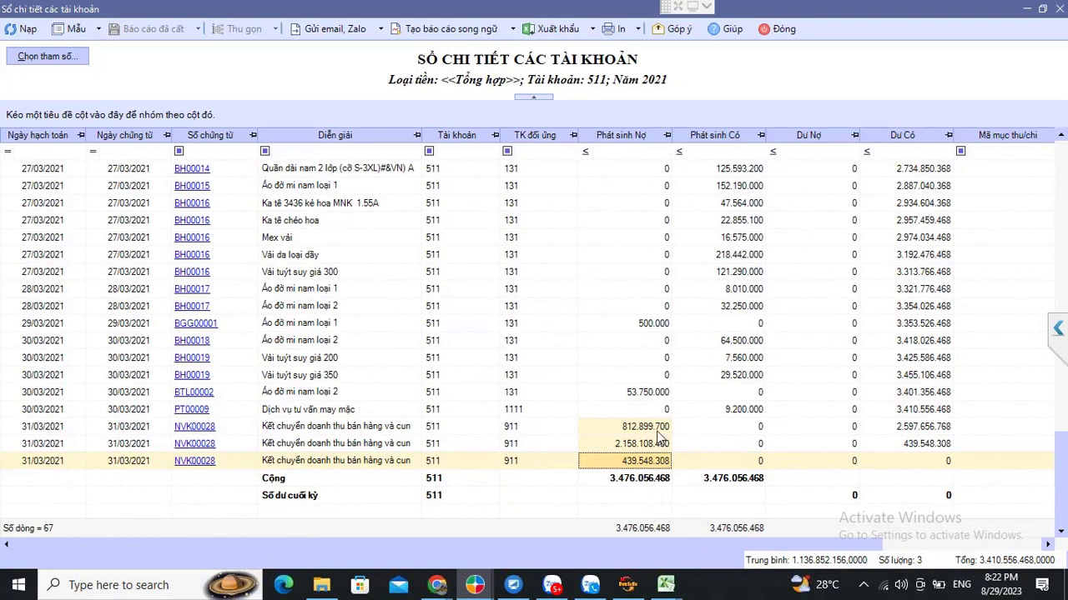
Check the debit amounts of sales price reductions and returned goods in the account 511 ledger, from the 30/03/2021 entries back to January.
click(638, 393)
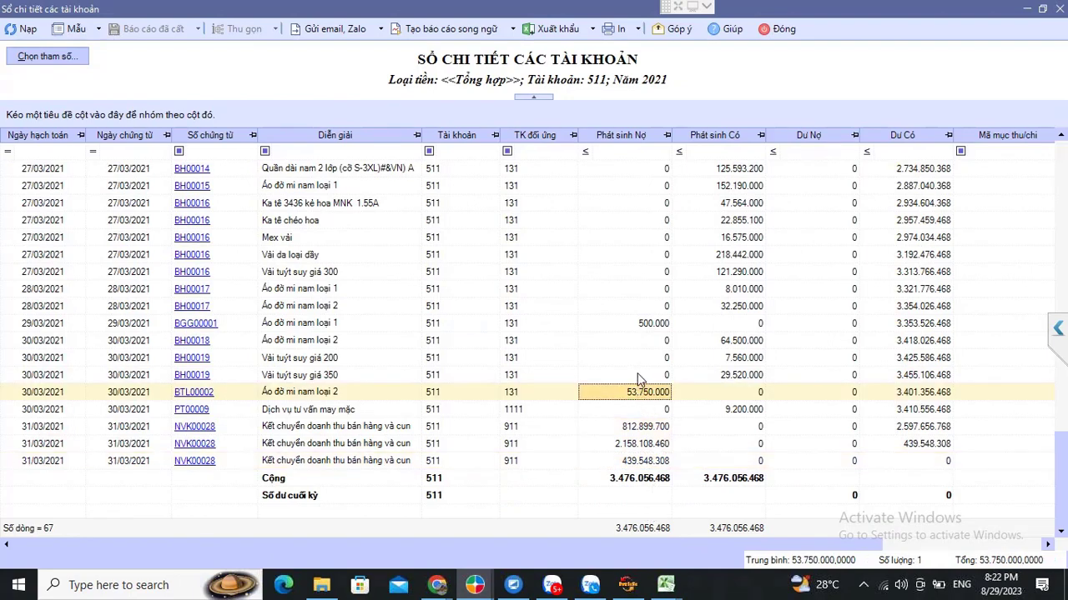
drag(637, 203, 632, 409)
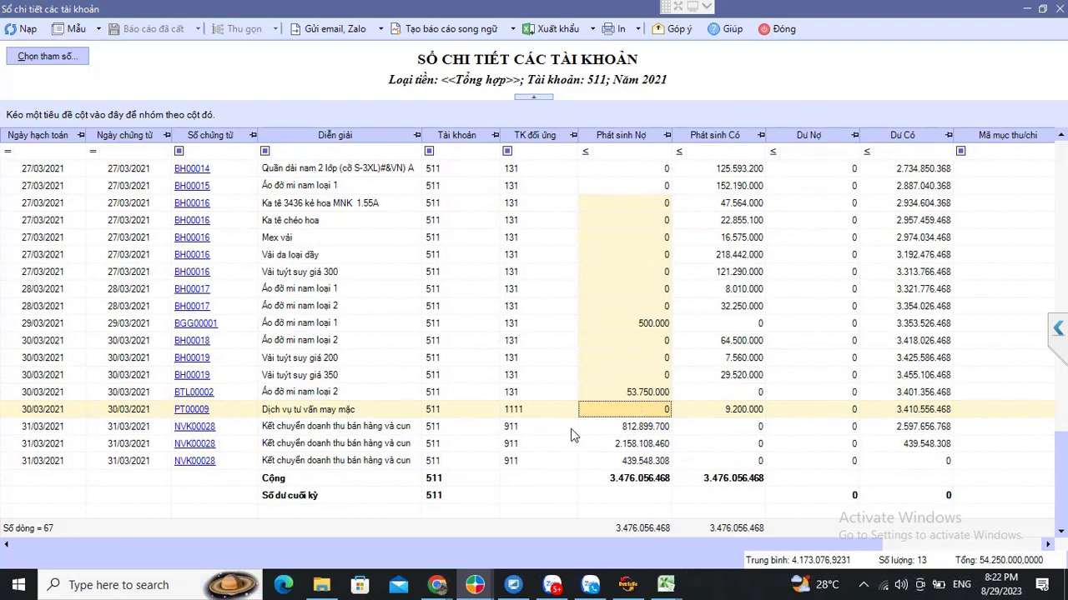
scroll(601, 332, up, 10)
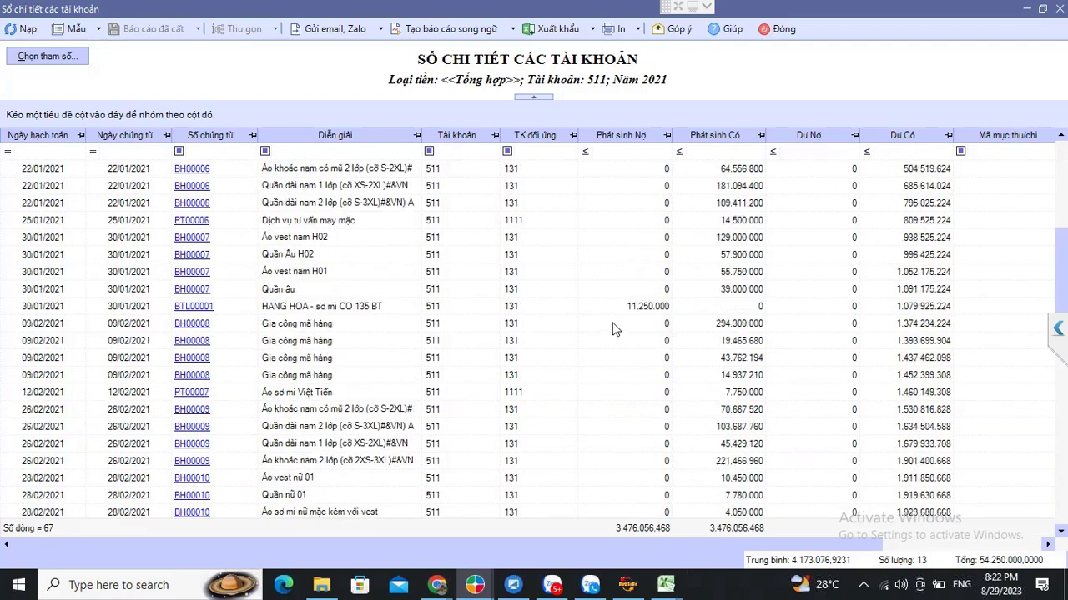
scroll(646, 238, up, 3)
shift+click(642, 459)
scroll(610, 318, up, 2)
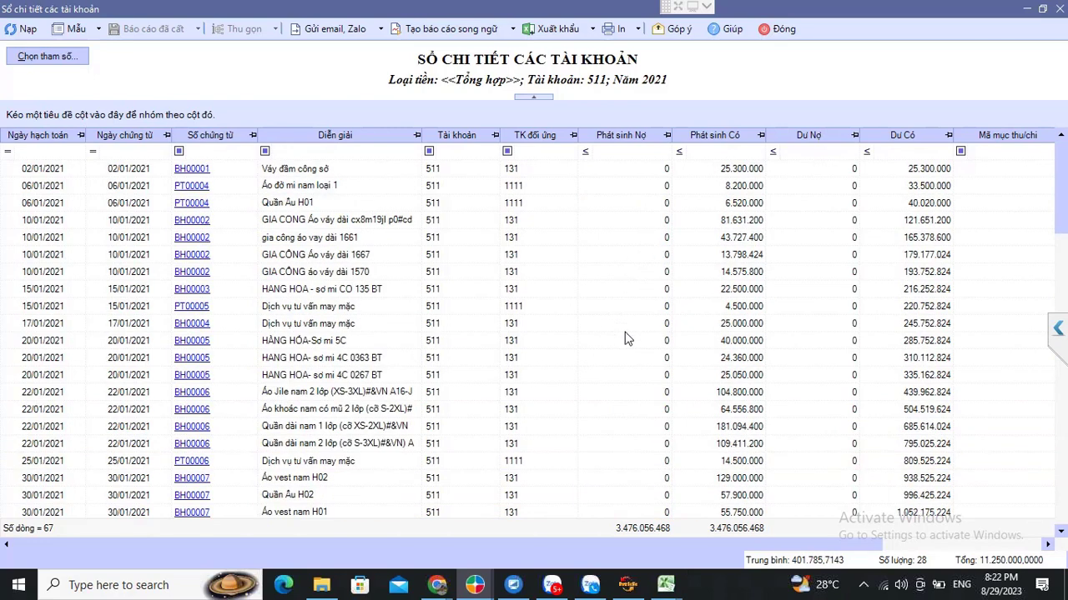
Compare financial income line [10] of annex 03-1A in HTKK with the debit and credit turnover of account 515 in the Excel trial balance.
click(637, 589)
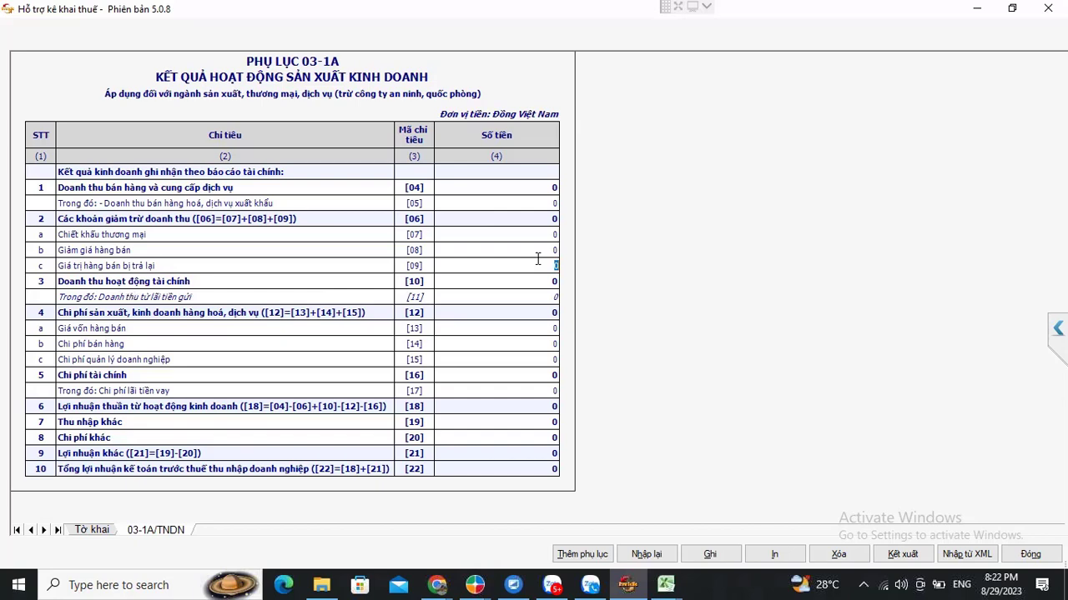
click(464, 285)
click(634, 584)
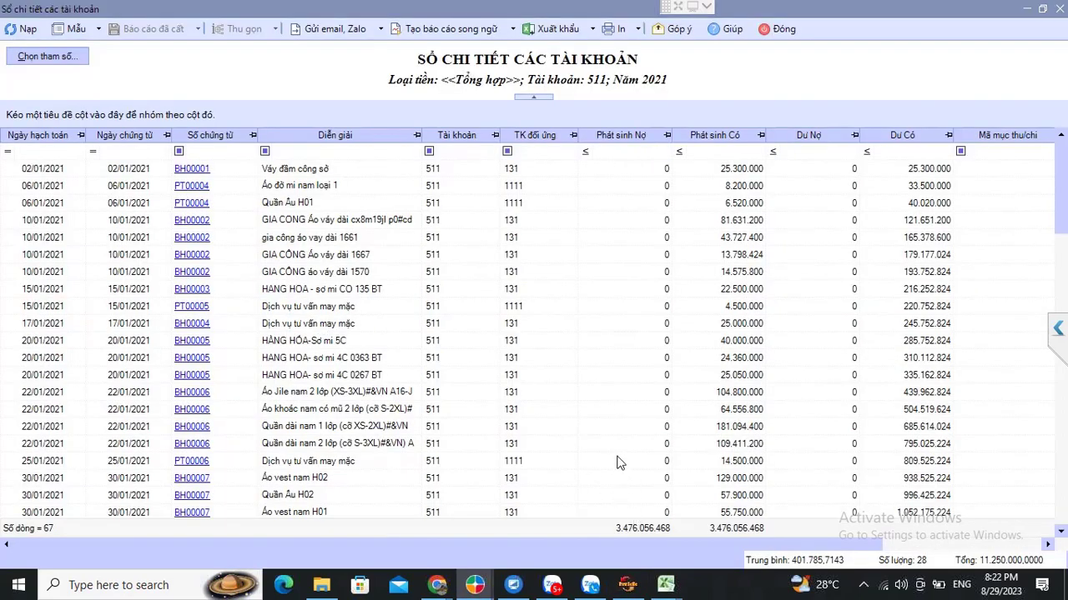
key(alt+Tab)
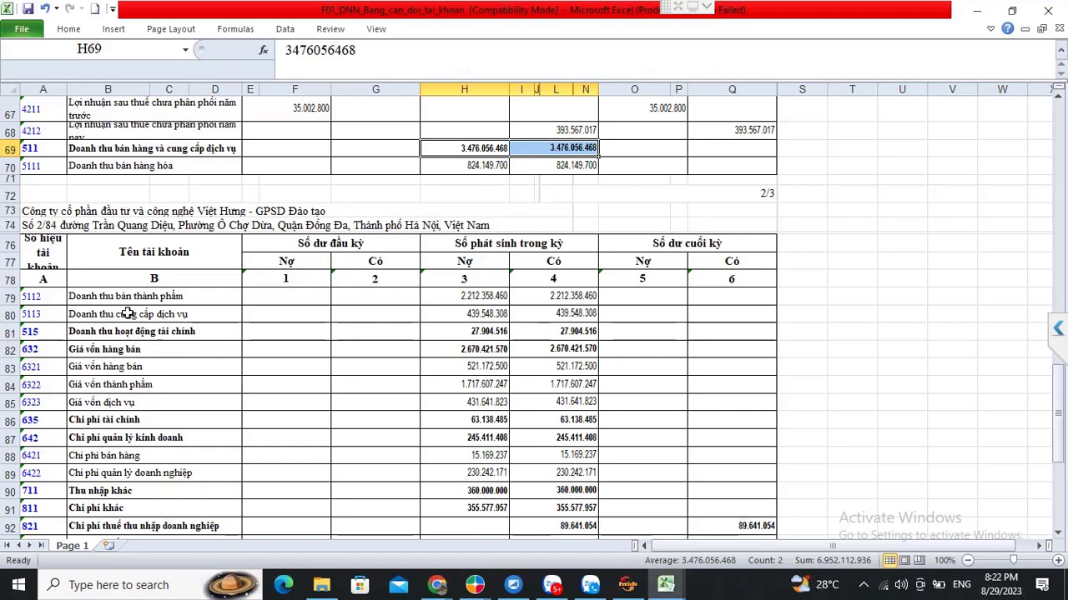
drag(173, 331, 555, 331)
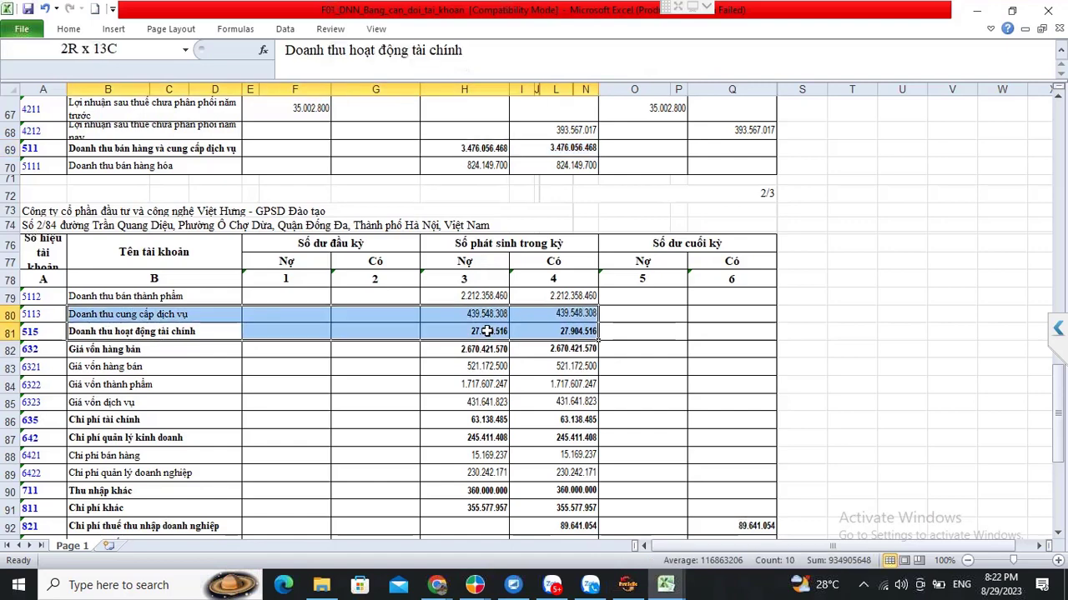
drag(487, 331, 579, 334)
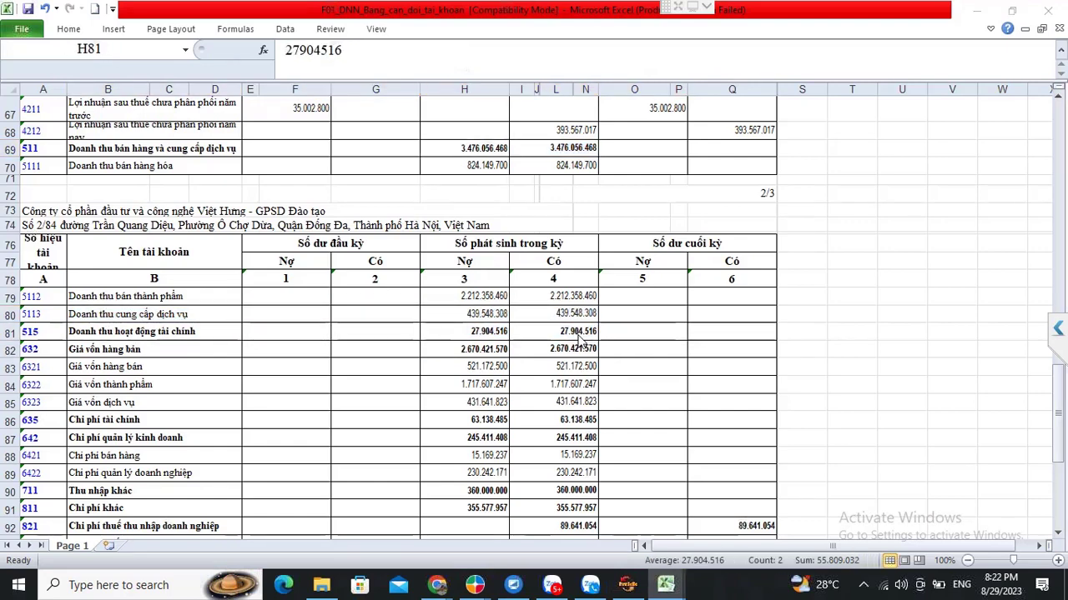
key(alt+Tab)
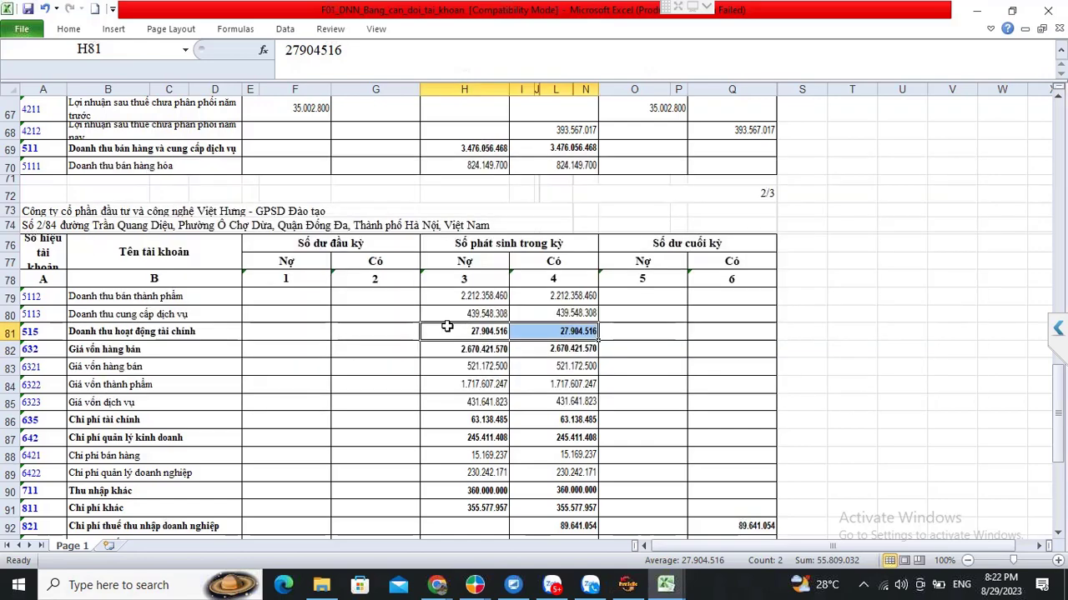
key(alt+Tab)
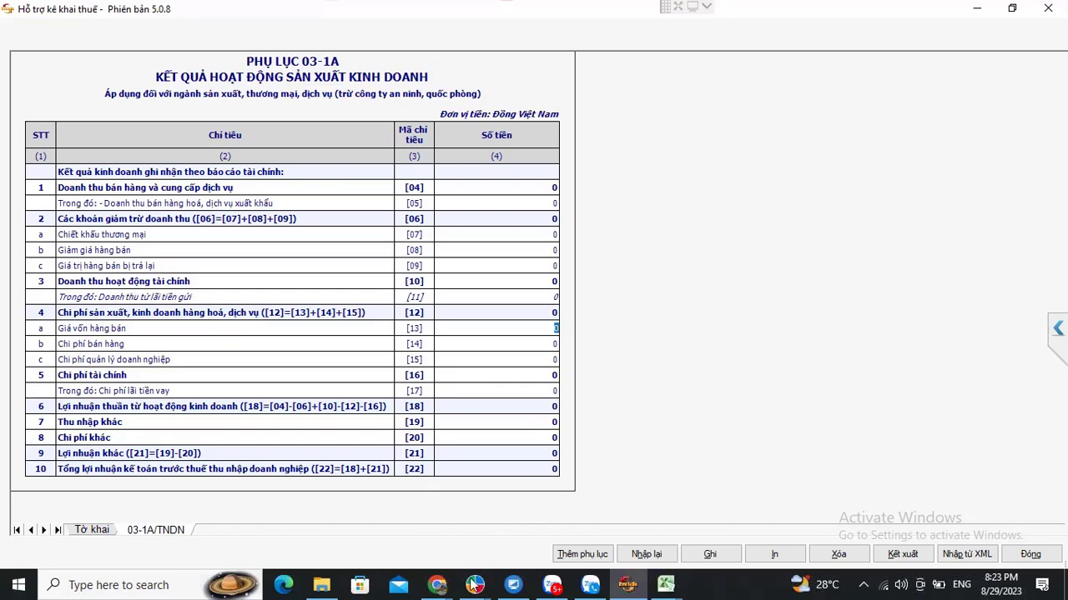
Switch to the F01-DNN trial balance in MISA SME and open the detailed ledger of account 632.
mouse_move(474, 585)
click(648, 511)
key(alt+Tab)
mouse_move(474, 584)
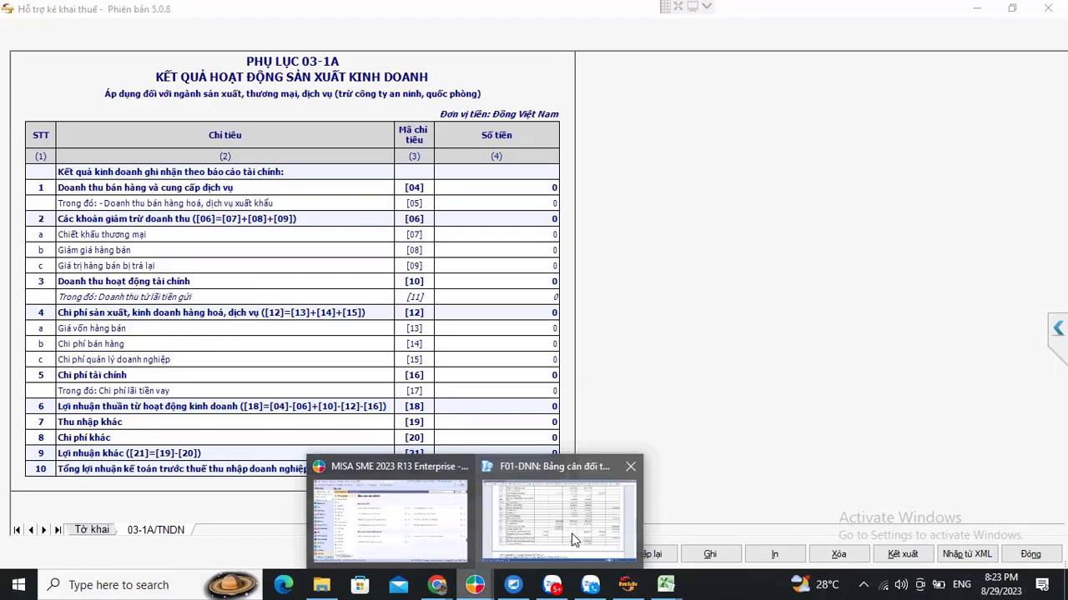
click(510, 488)
scroll(173, 405, down, 3)
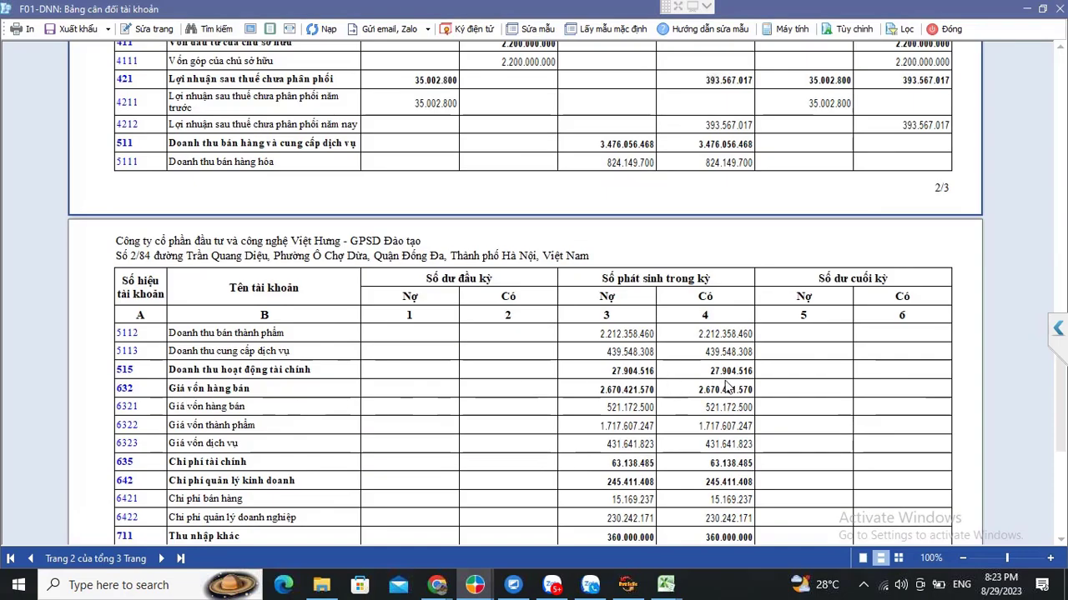
click(125, 391)
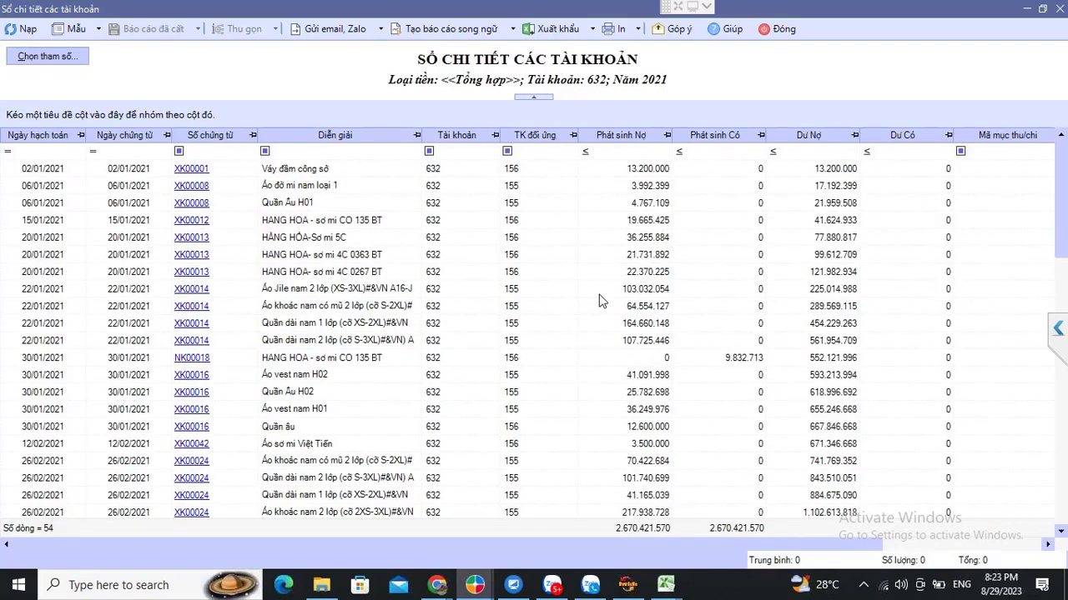
Sum the three credit amounts of the NVK00028 cost of goods sold transfer entries at the end of the account 632 ledger.
scroll(584, 333, down, 5)
scroll(582, 337, down, 6)
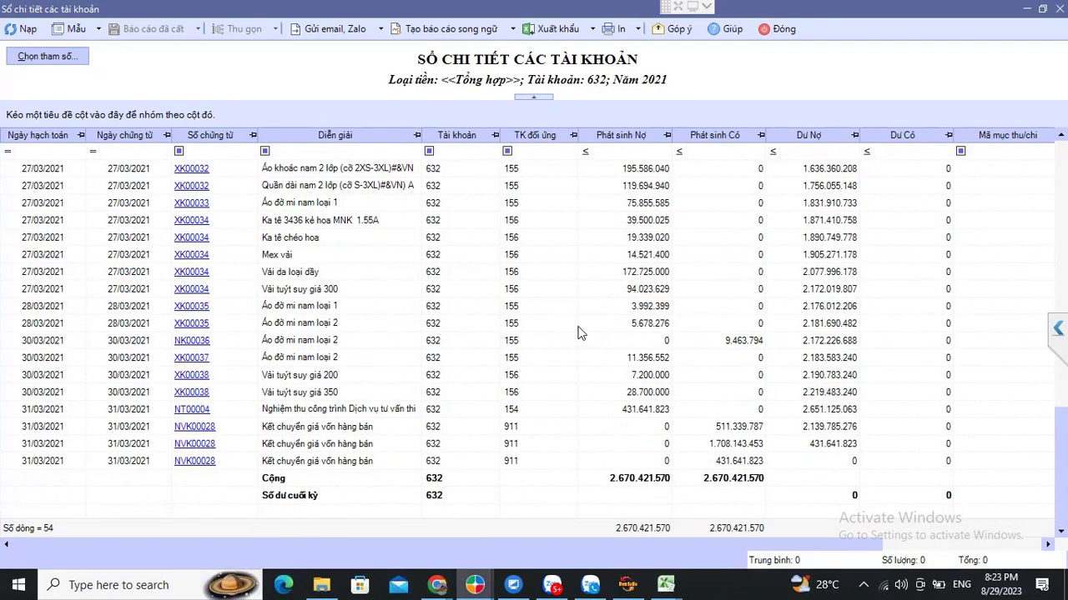
drag(713, 428, 723, 459)
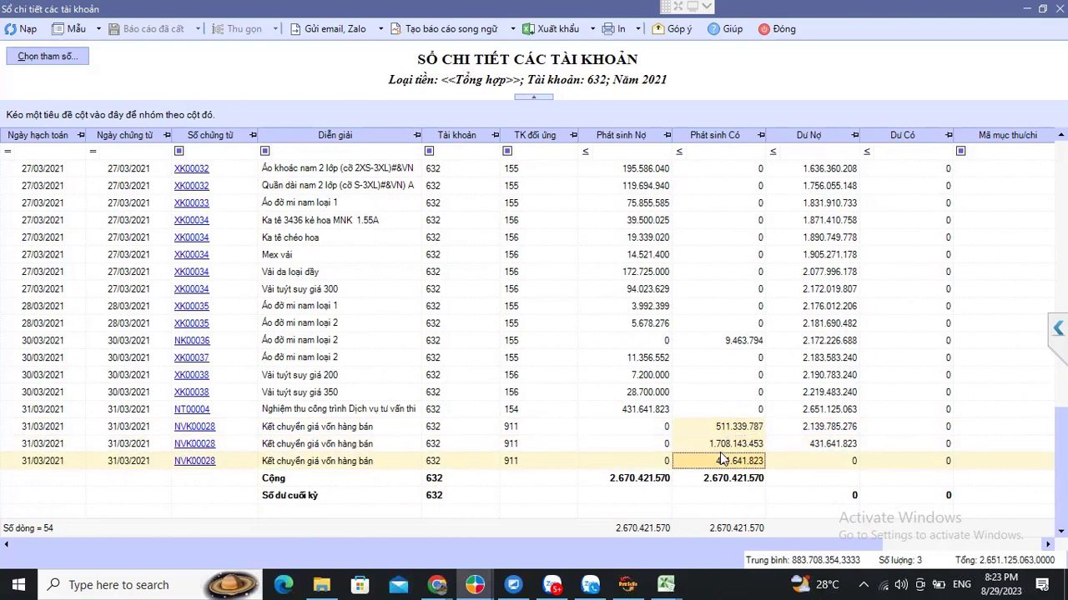
Check cost of goods sold line [13] in HTKK against the late-March credit entries around NK00036 in the account 632 ledger.
click(627, 585)
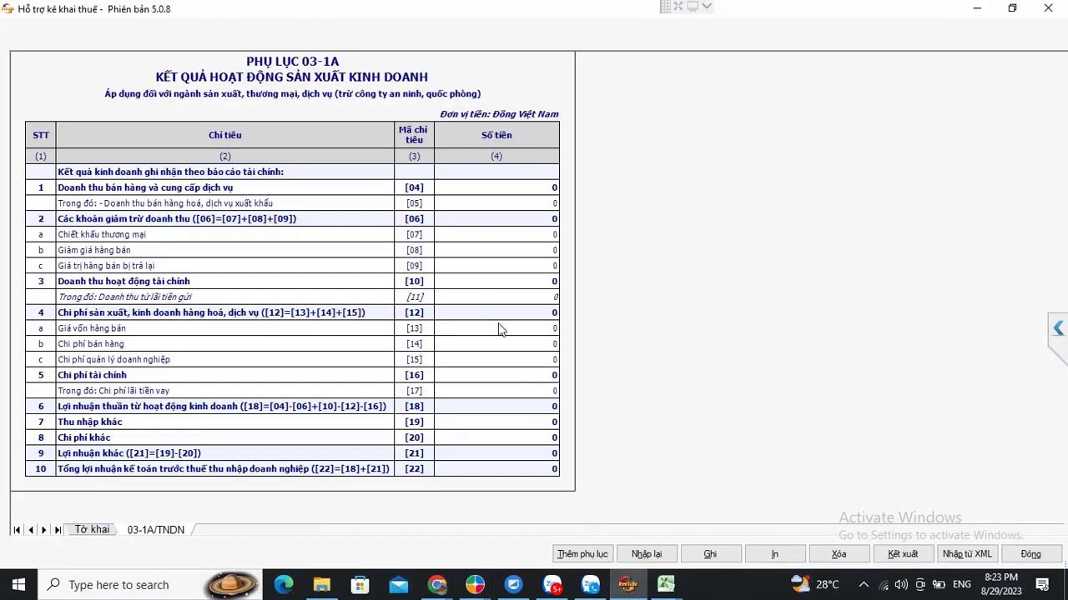
click(629, 587)
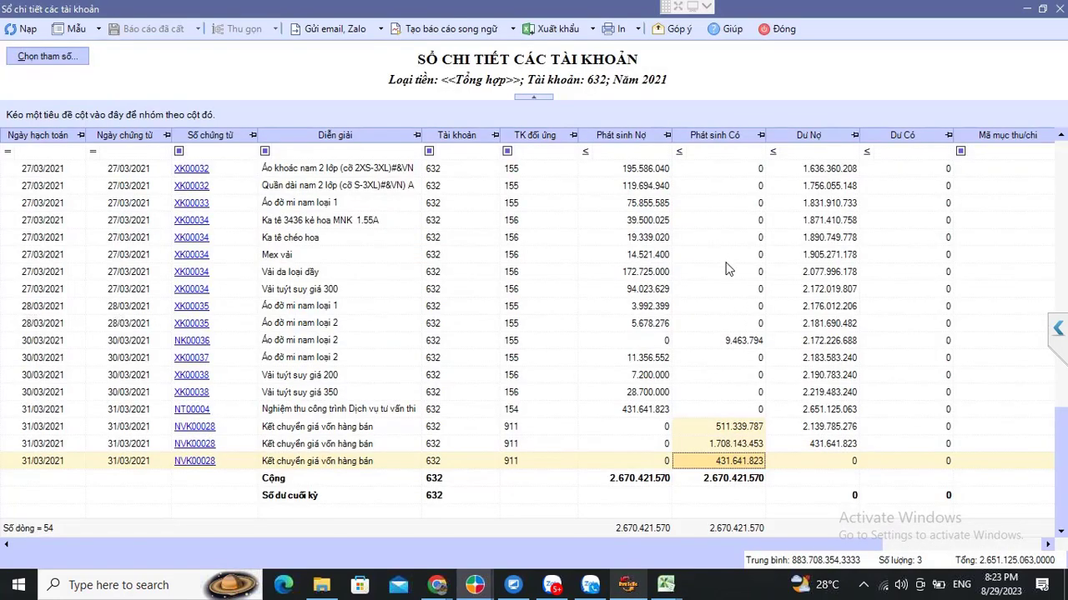
drag(726, 262, 745, 360)
key(alt+Tab)
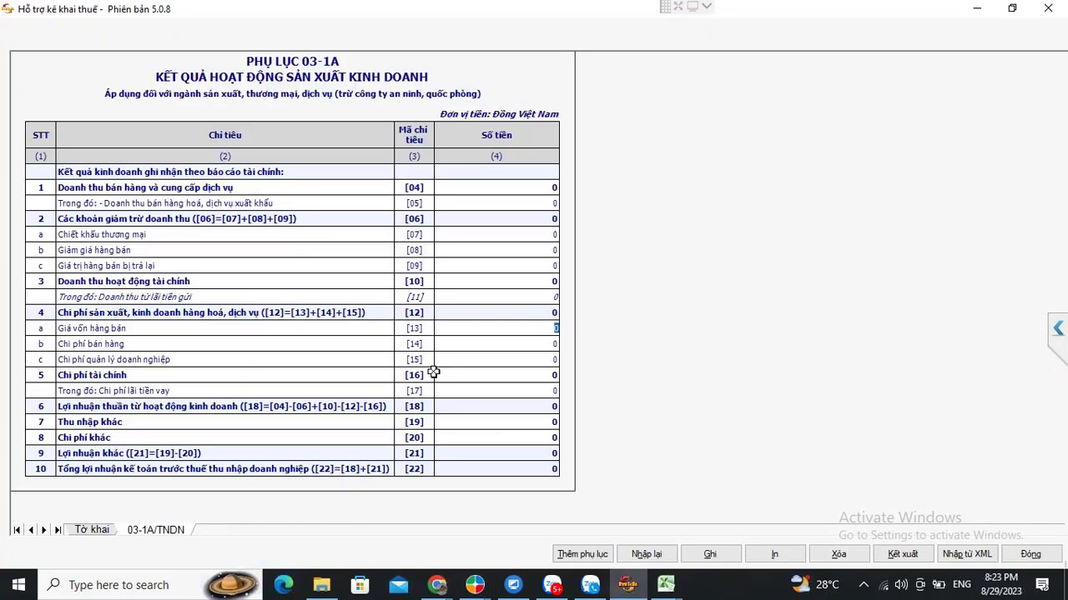
Compare selling expense line [14] and administrative expense line [15] of the annex with the account 642 row in the Excel trial balance.
click(522, 344)
click(517, 360)
mouse_move(665, 585)
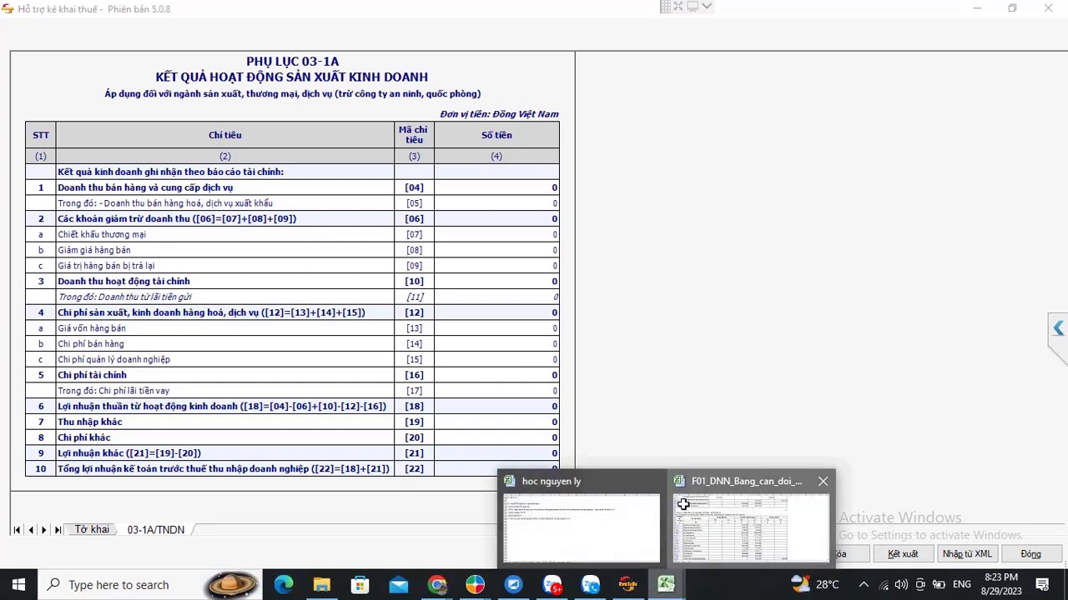
click(683, 504)
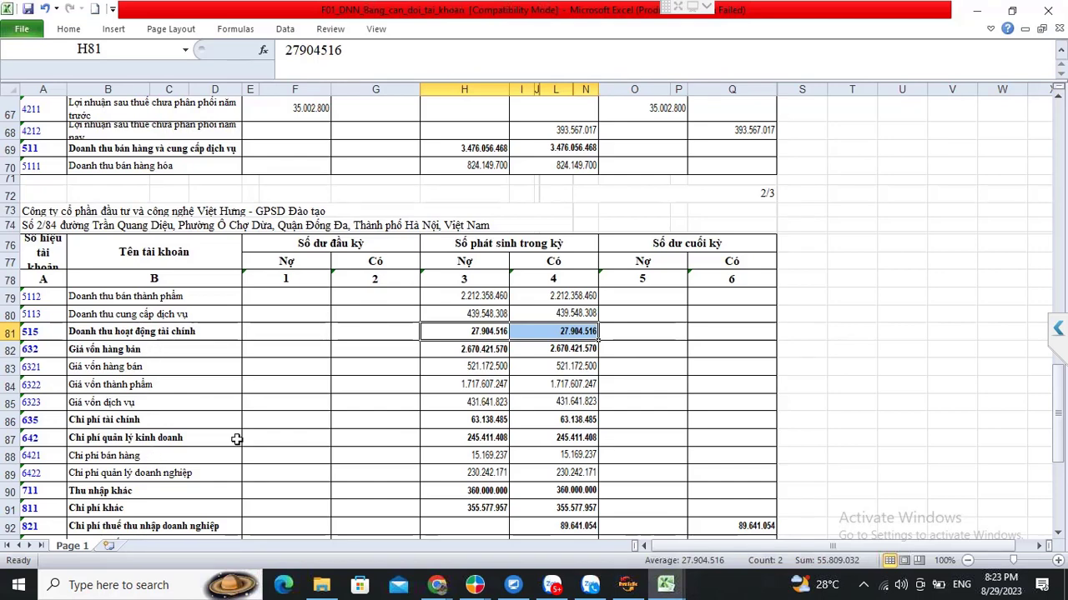
drag(237, 439, 543, 436)
key(alt+Tab)
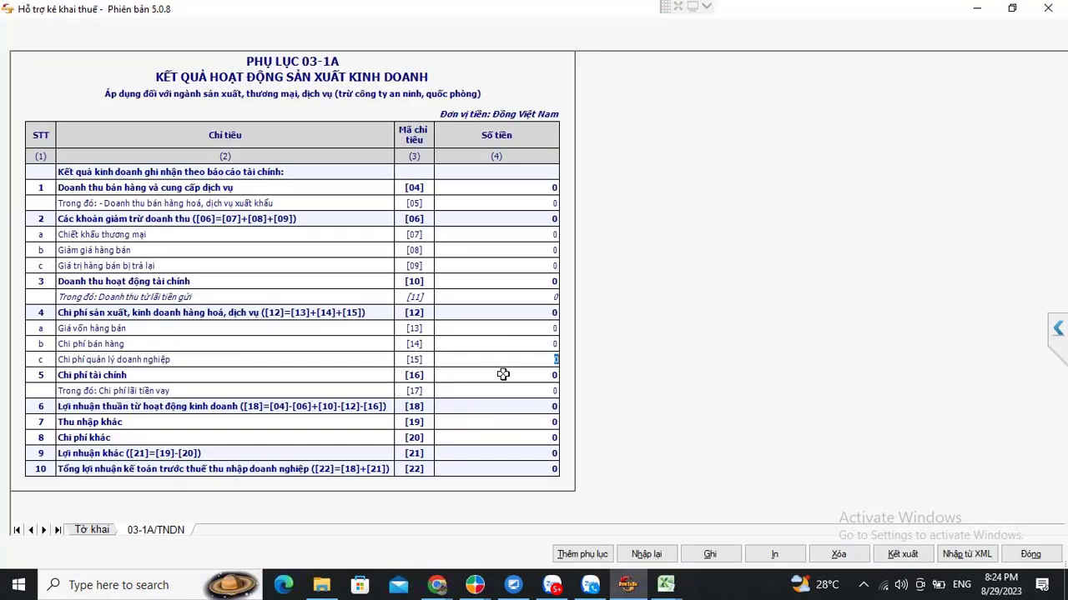
Review the account 635 row in the Excel trial balance, and check the other income [19] and other expense [20] lines in HTKK.
key(alt+Tab)
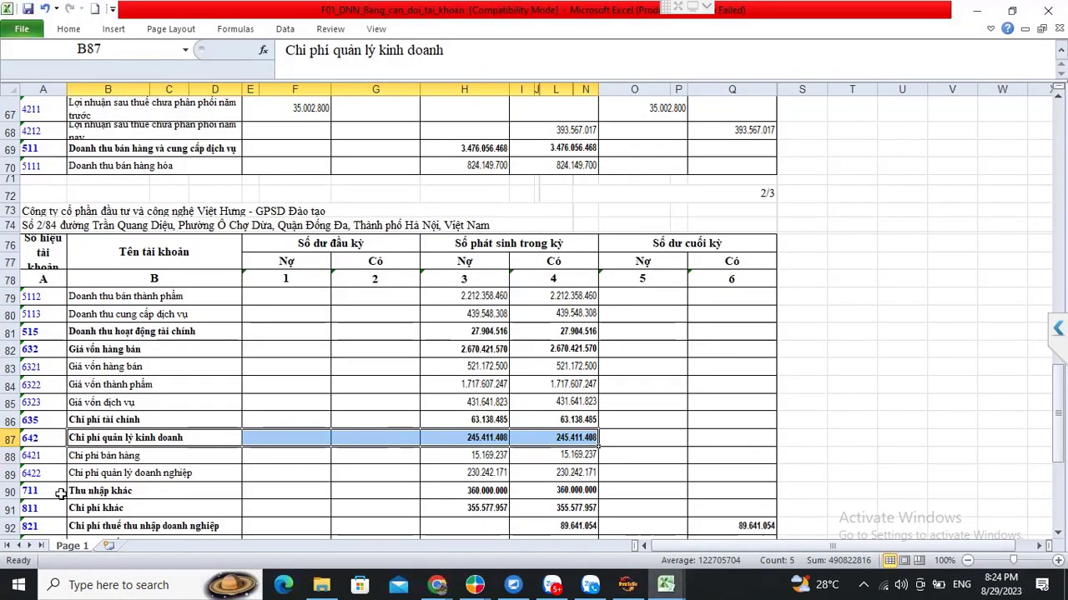
drag(224, 417, 556, 419)
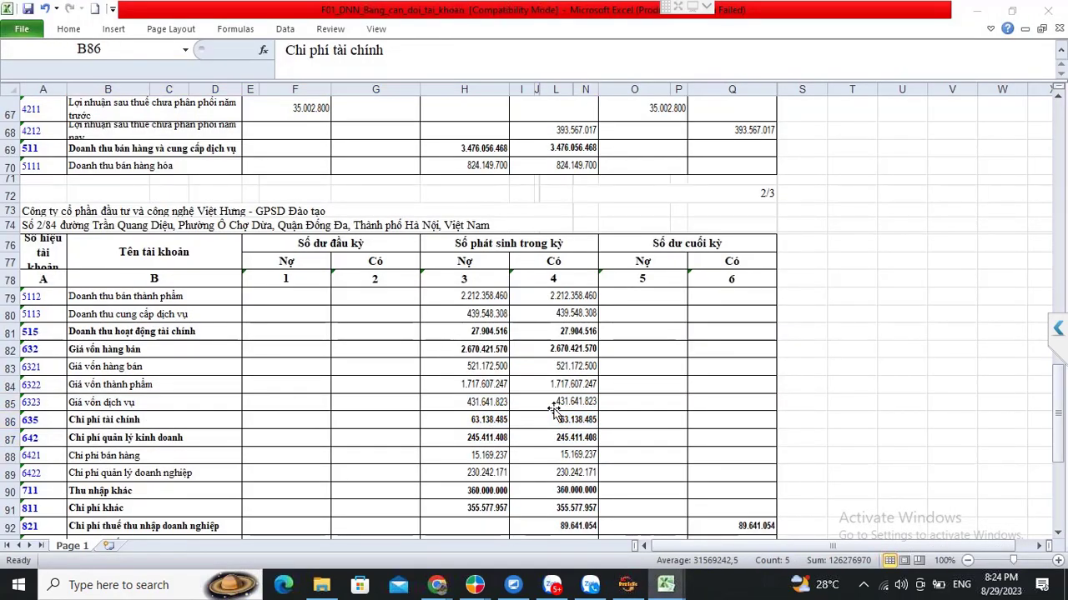
key(alt+Tab)
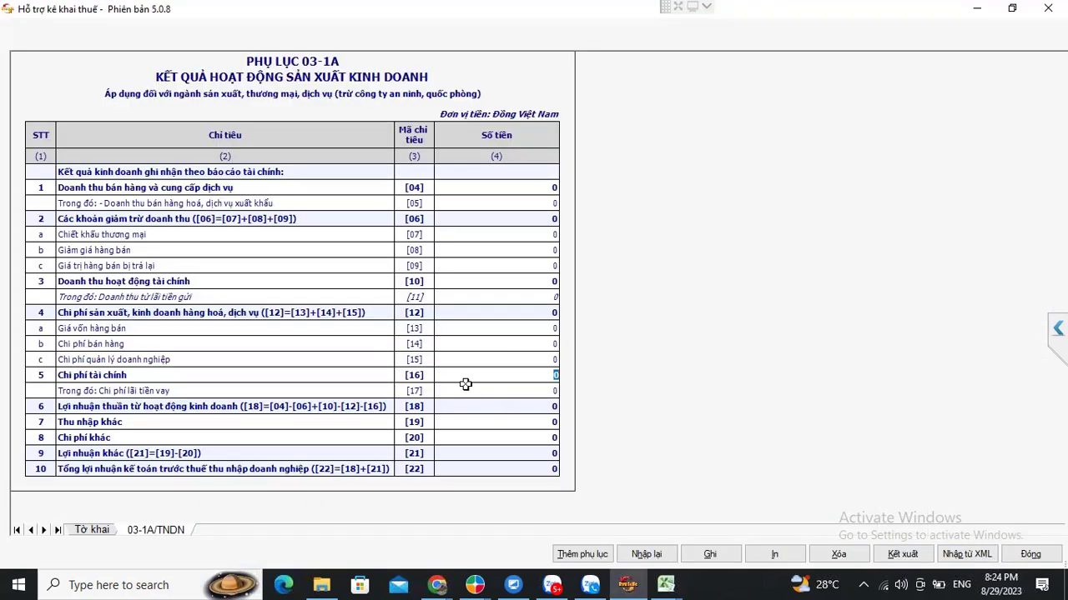
click(488, 423)
click(533, 433)
key(alt+Tab)
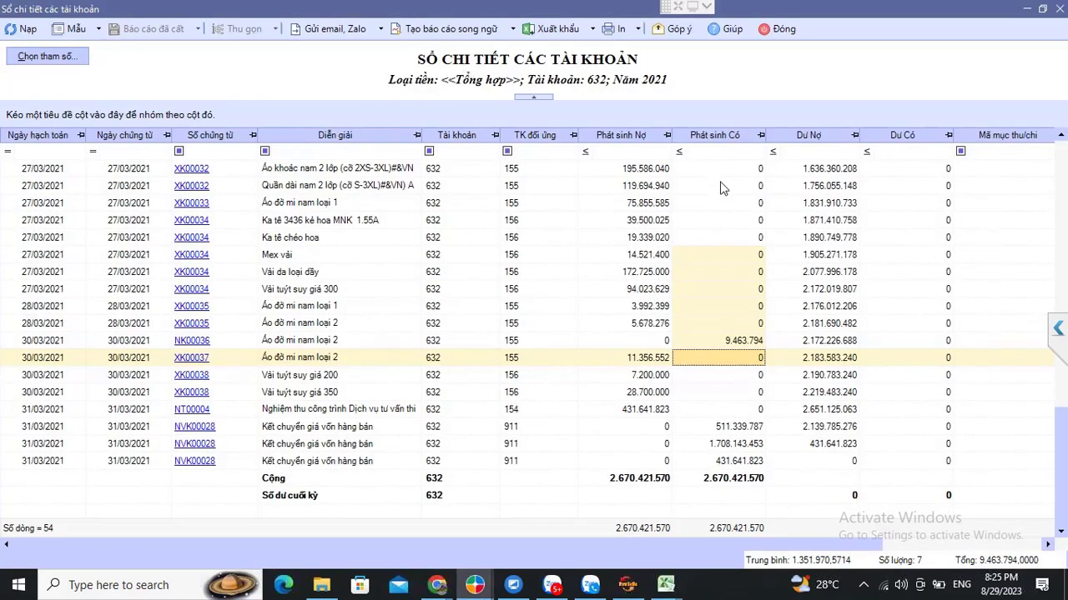
Close the detailed ledger of account 632 and the F01-DNN trial balance report in MISA SME.
click(783, 30)
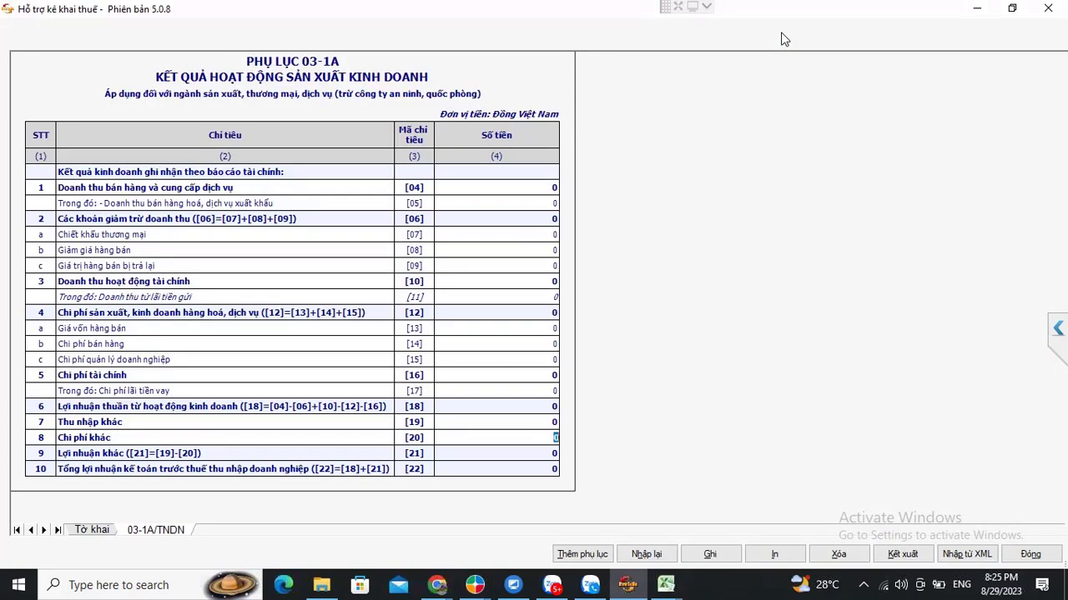
click(475, 586)
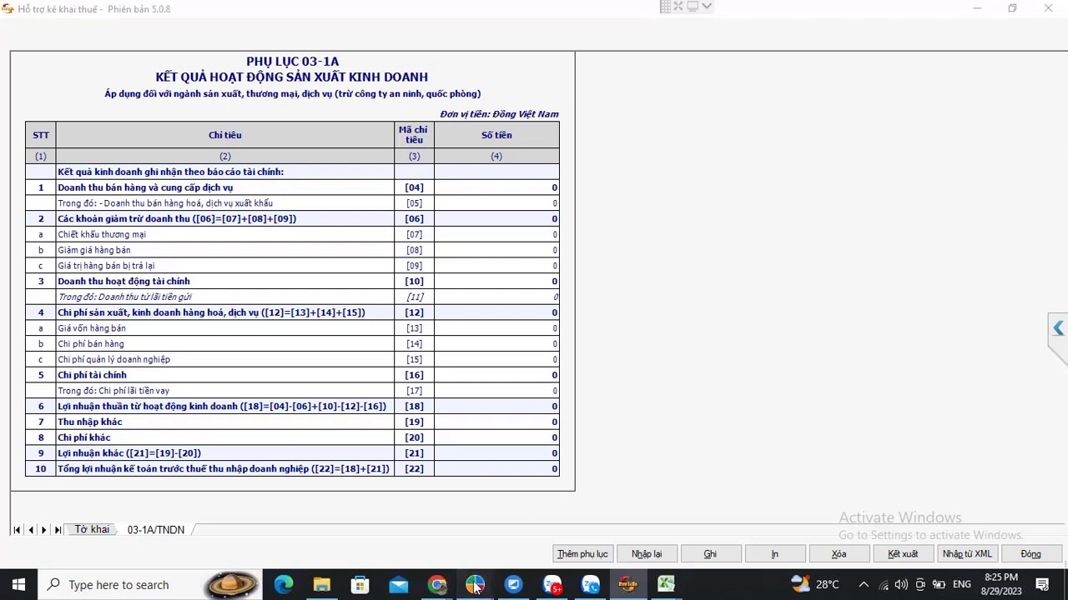
click(537, 502)
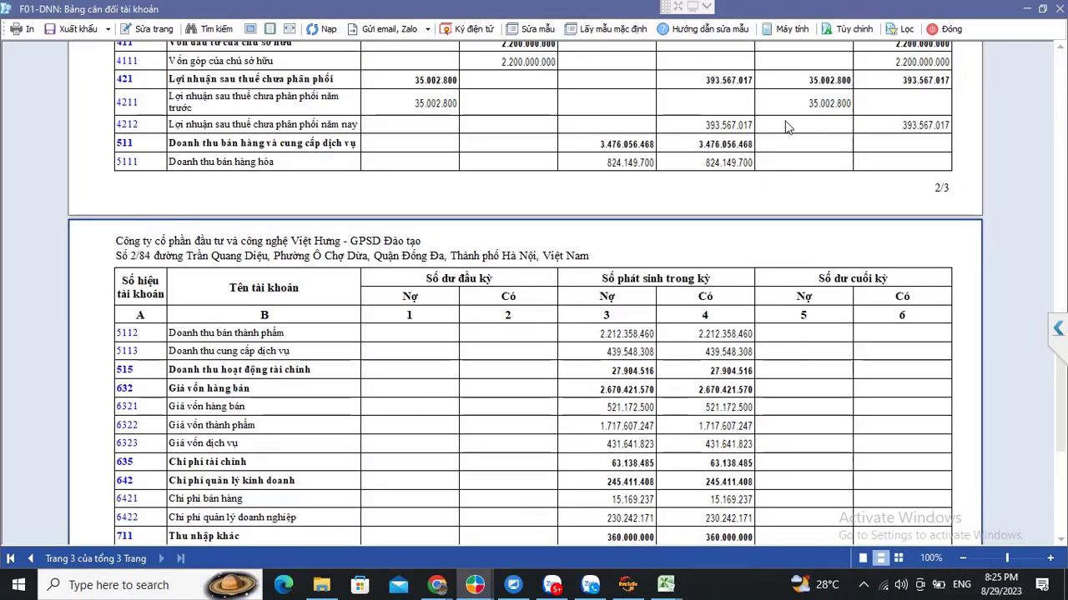
click(943, 29)
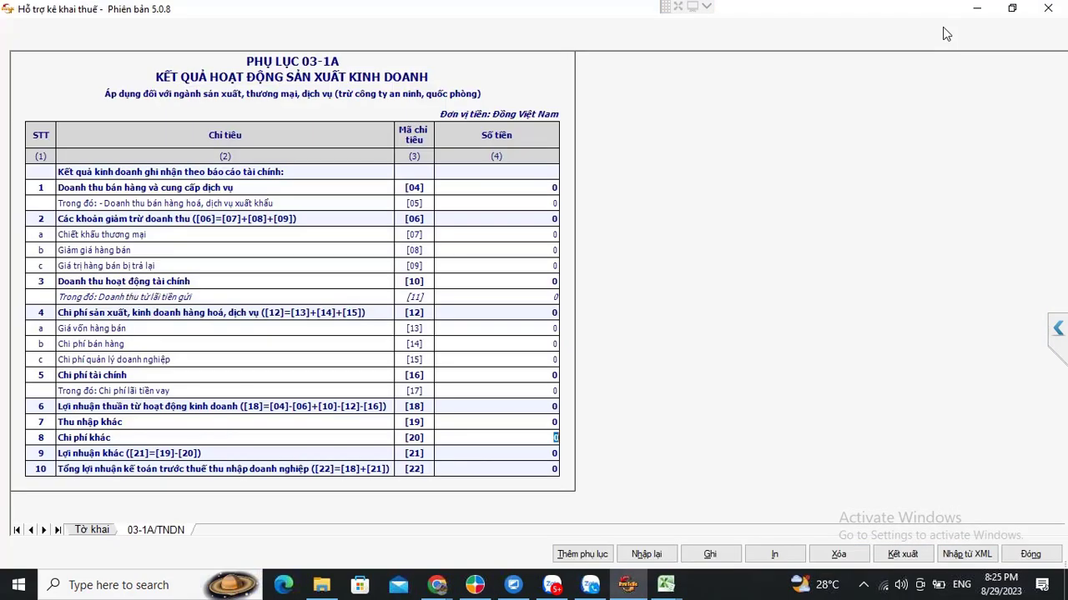
Generate the B02-DNN income statement in MISA SME for the reporting period "Năm nay", 01/01/2021 to 31/12/2021.
click(475, 585)
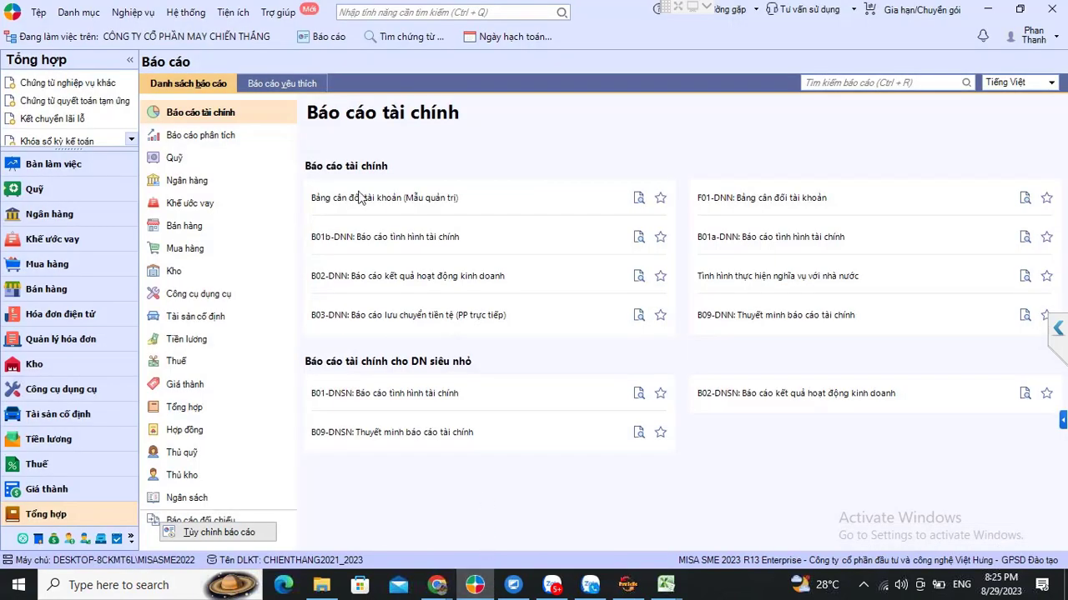
click(398, 278)
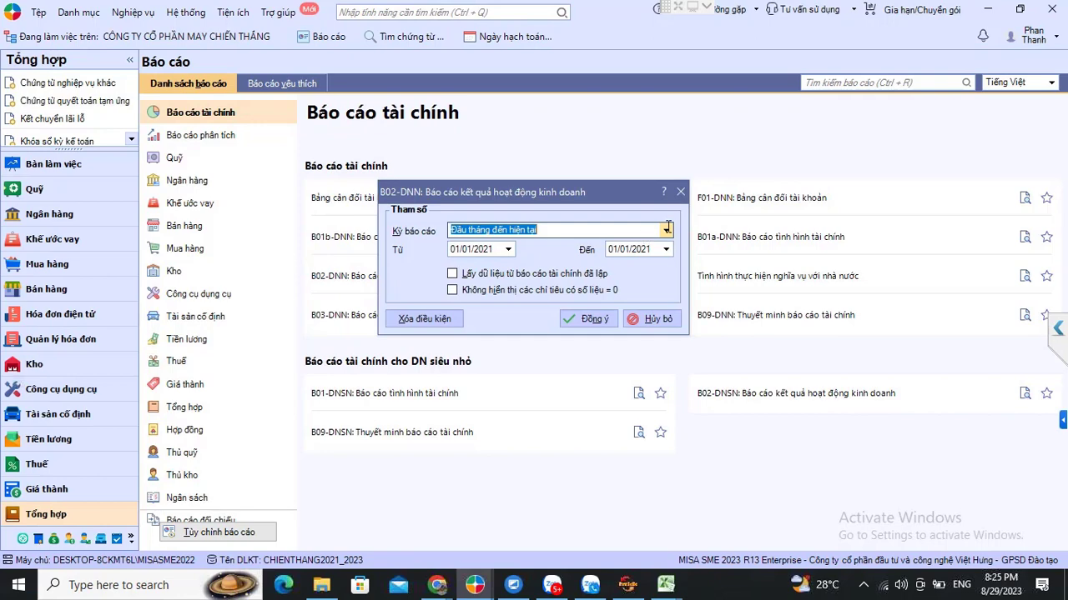
click(667, 228)
click(485, 280)
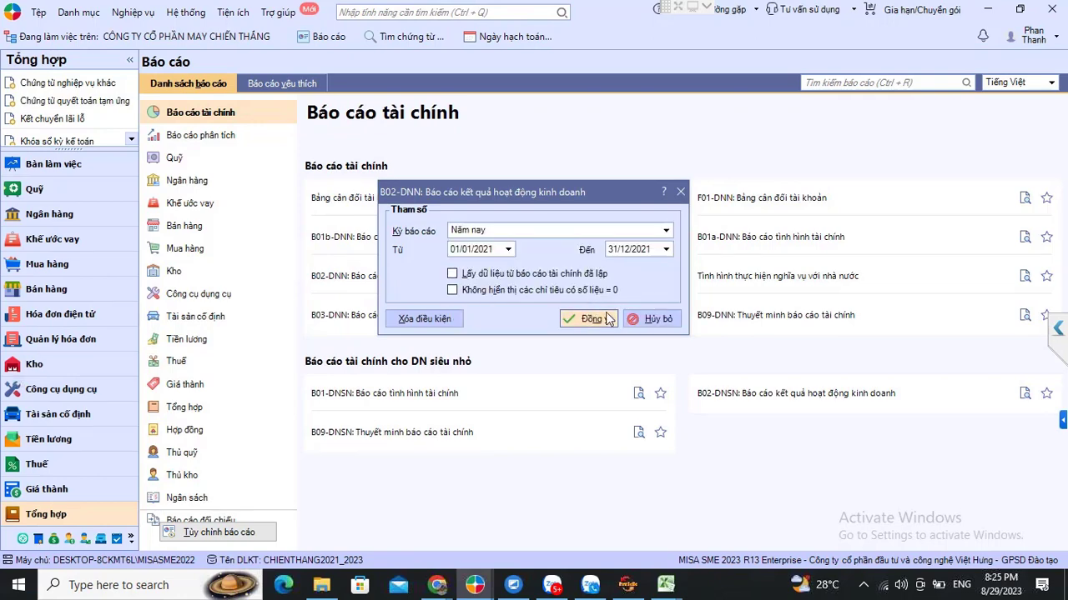
click(591, 319)
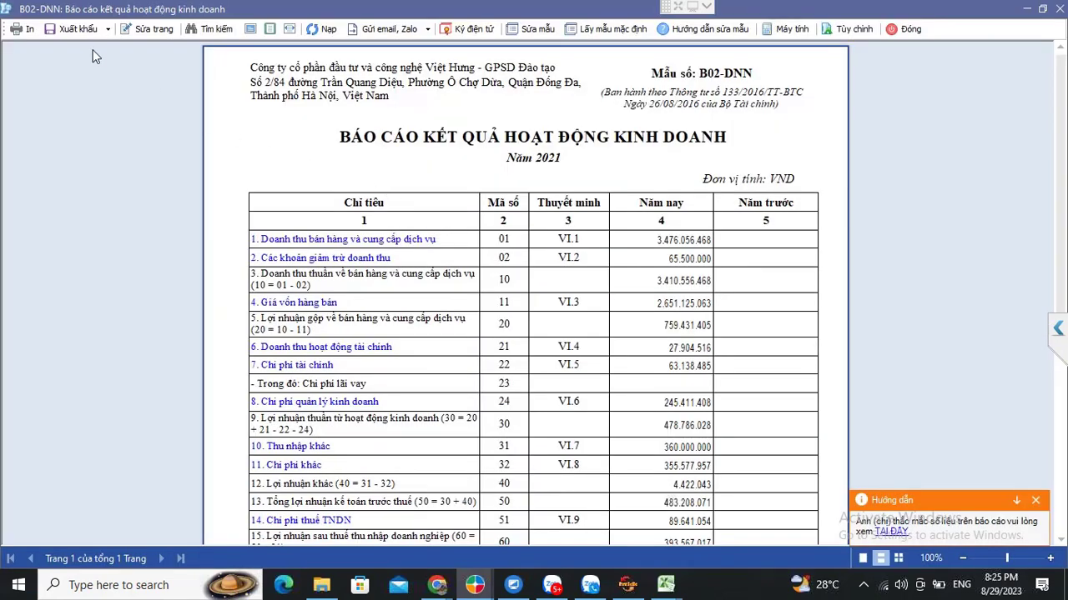
Export the income statement to Downloads as the Excel 97-2003 workbook B02_DNN_Bao_cao_ket_qua_hoat_dong_kinh_doanh, replacing the existing file, and open it.
click(76, 29)
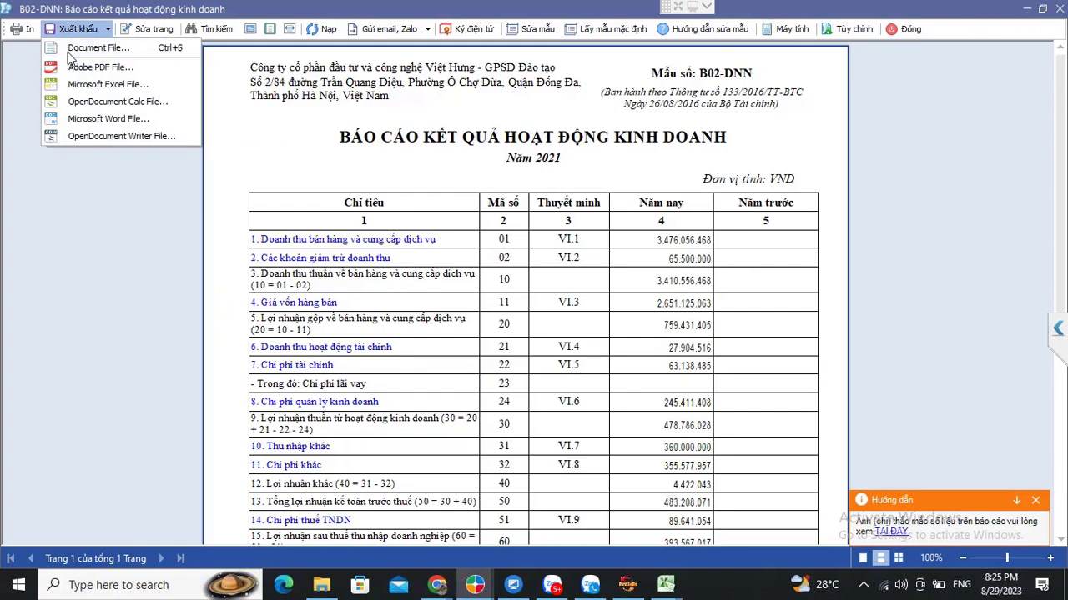
click(104, 84)
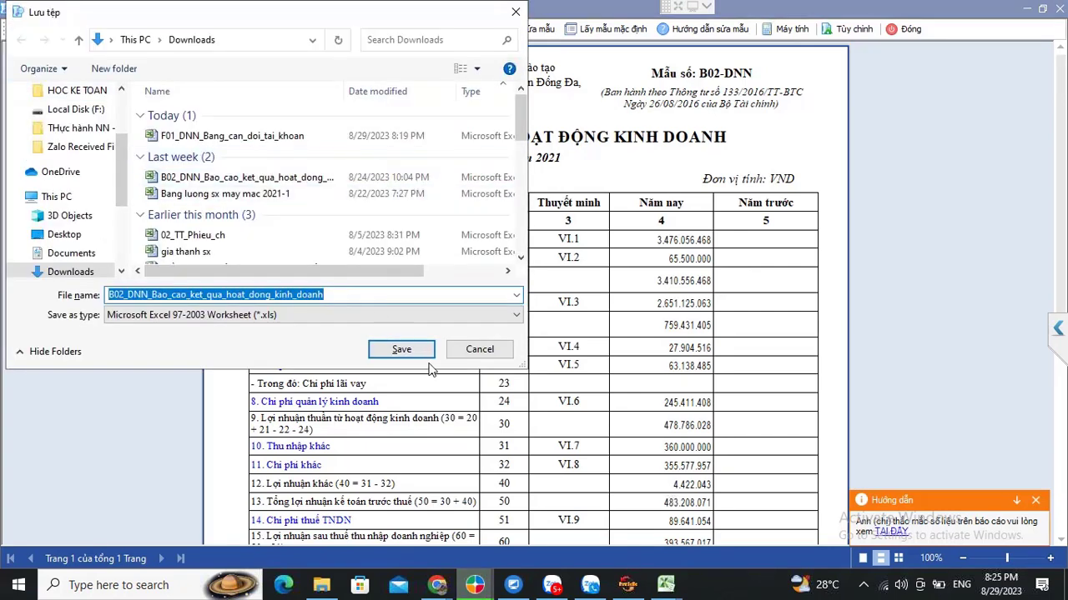
click(405, 351)
click(606, 293)
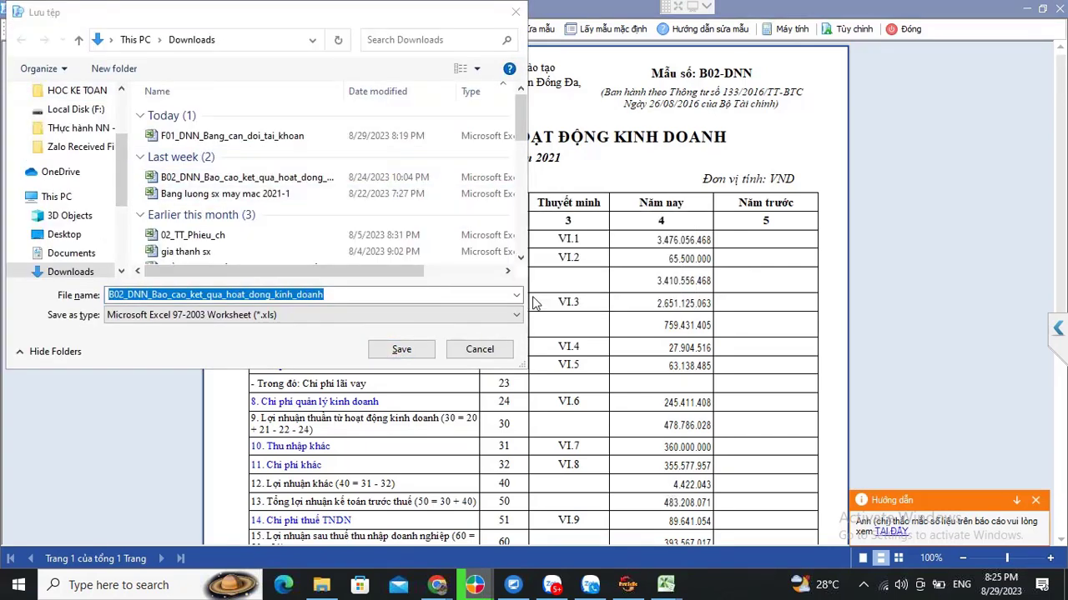
click(579, 352)
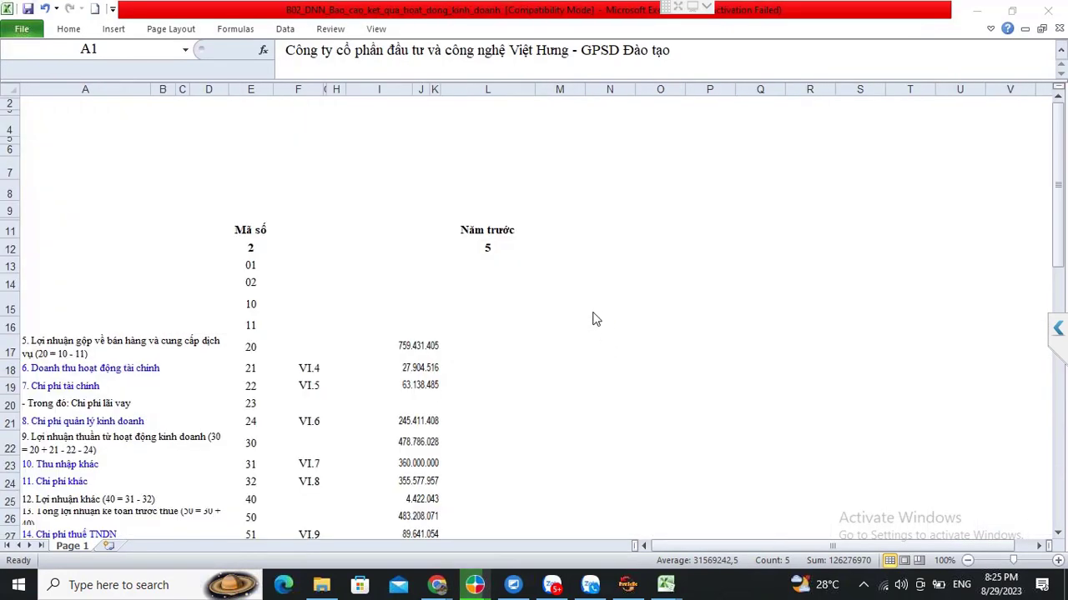
Compare the current-year sales revenue line (code 01) in the exported Excel income statement with annex 03-1A in HTKK.
click(417, 265)
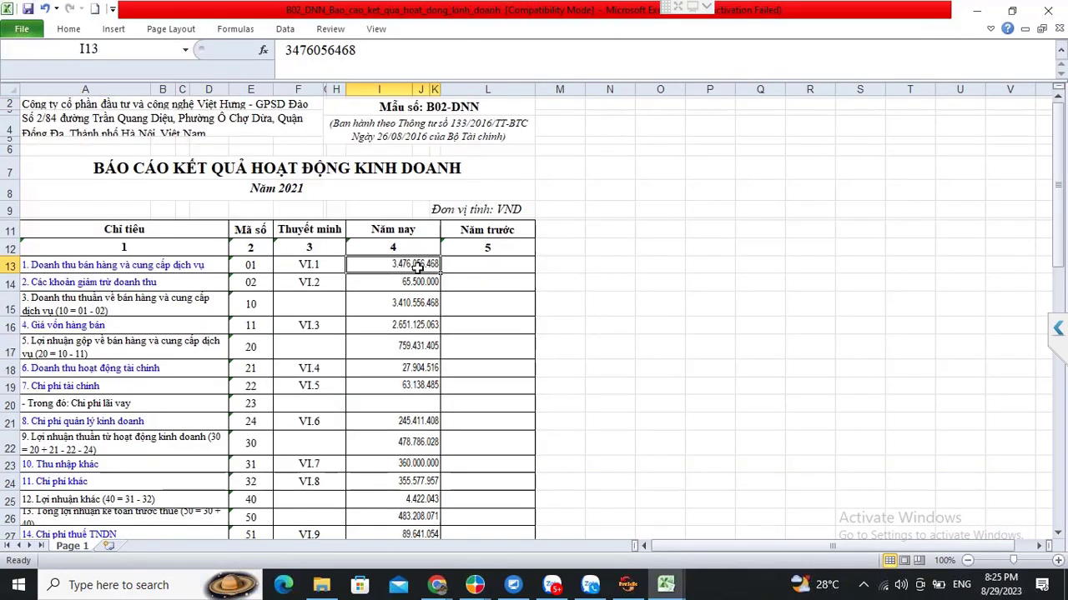
click(638, 587)
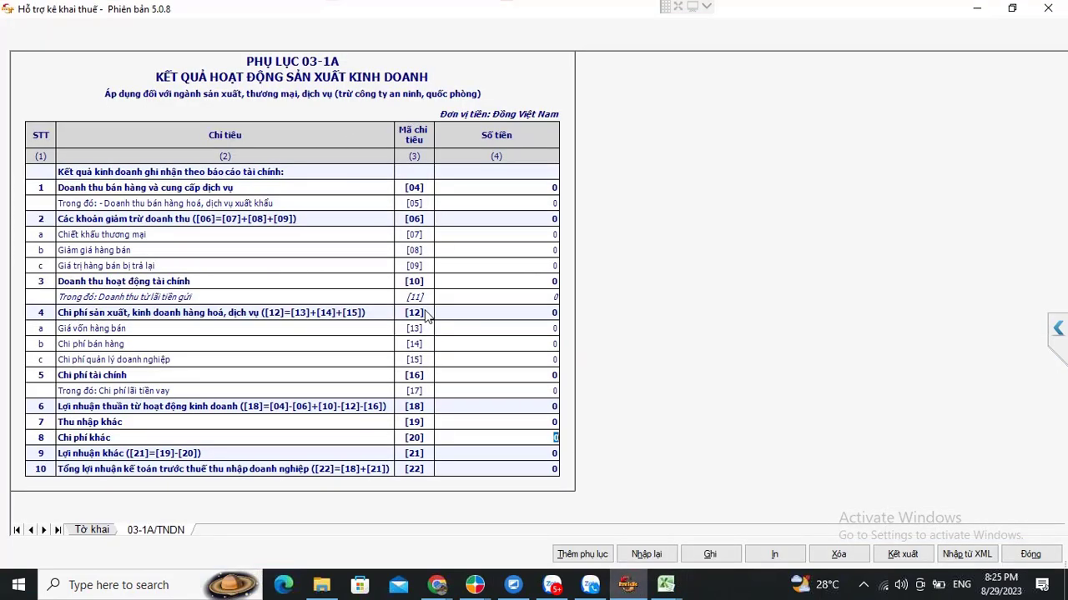
key(alt+Tab)
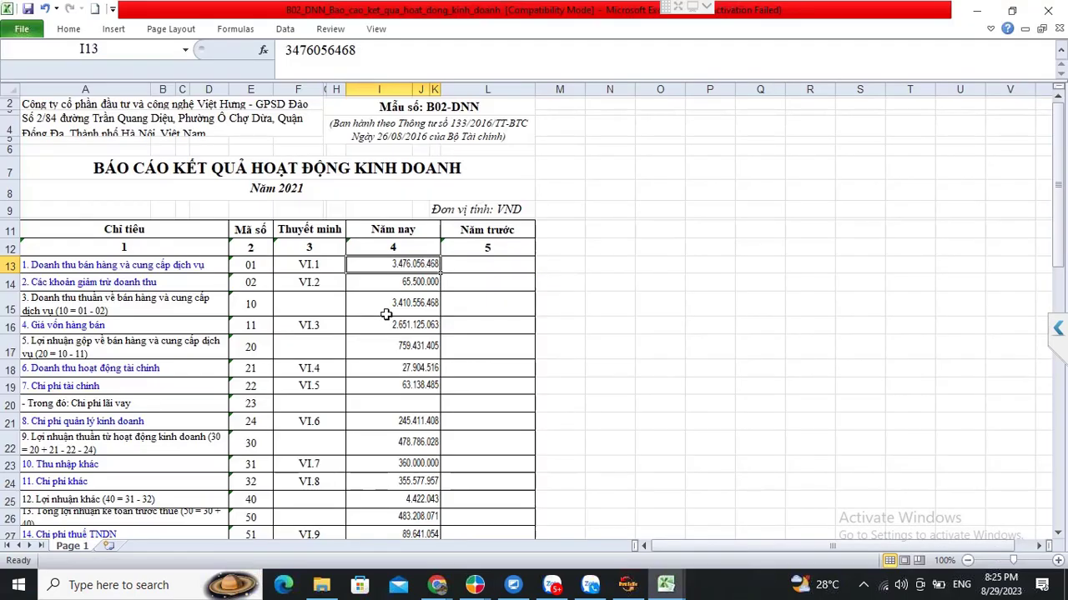
Increase the height of row 26, total accounting profit before tax, to show its full label and fill the entire row yellow.
scroll(403, 295, down, 2)
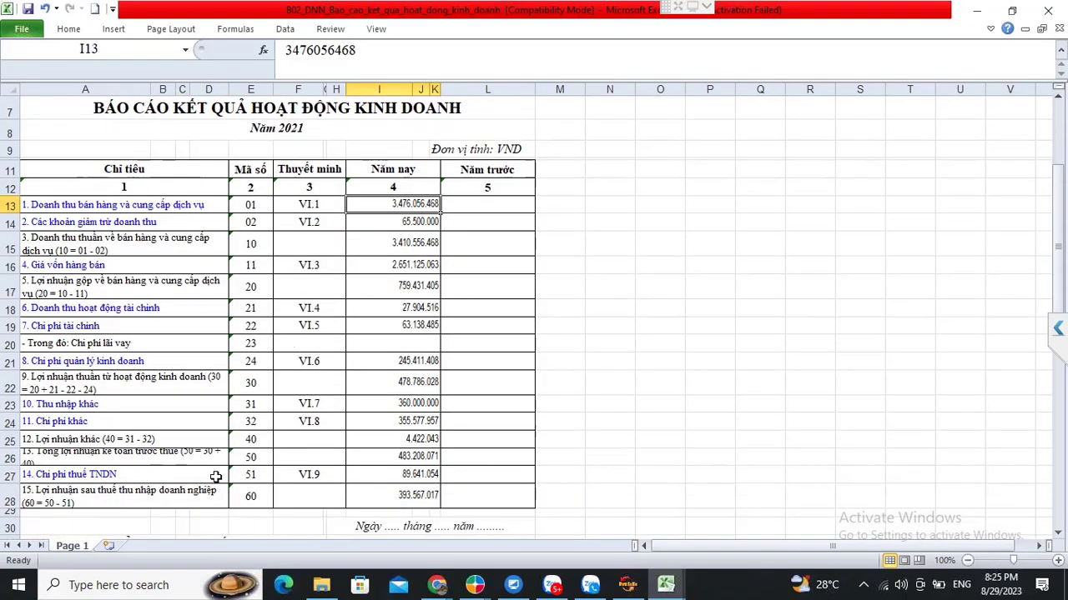
click(284, 461)
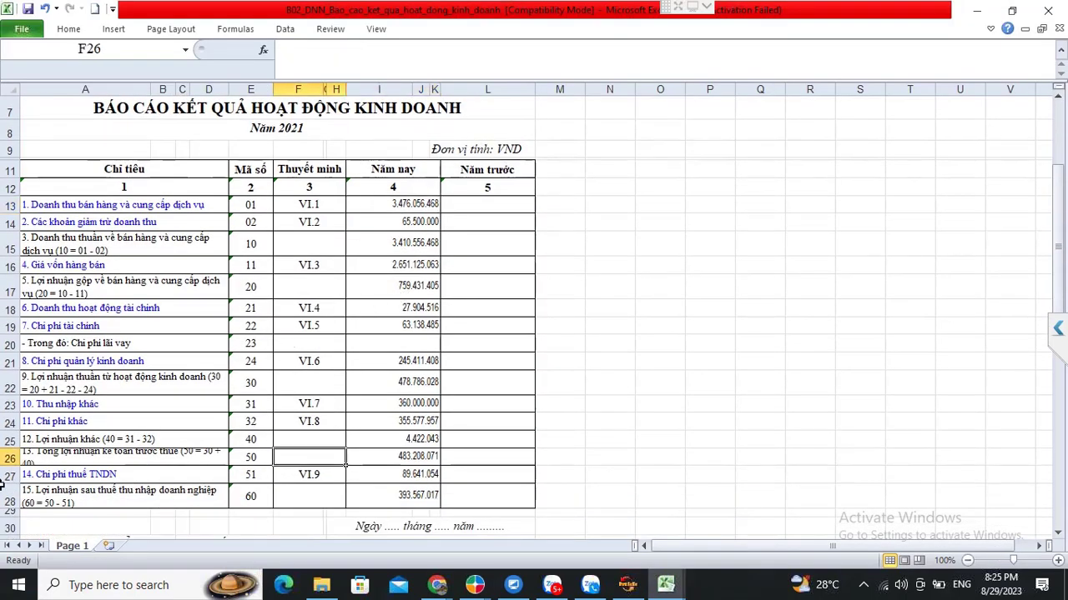
drag(7, 466, 7, 483)
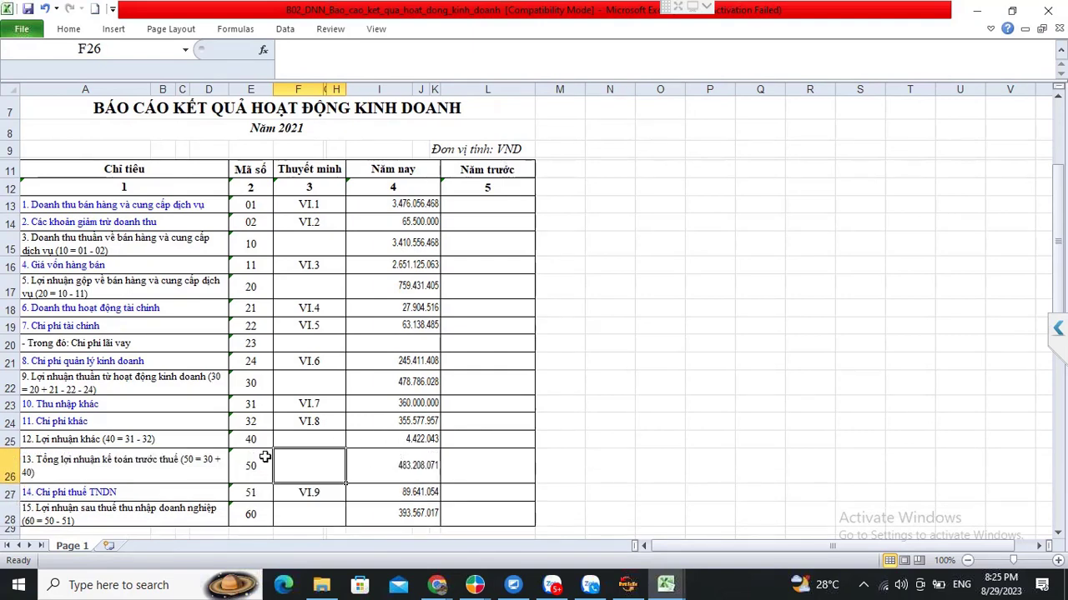
click(4, 463)
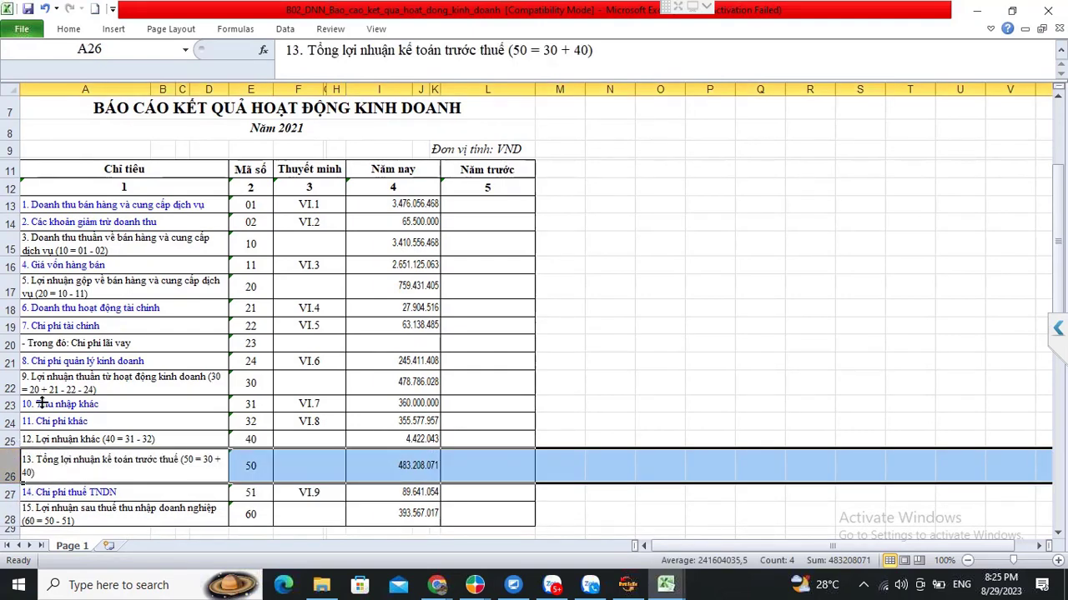
click(68, 28)
click(240, 79)
click(309, 466)
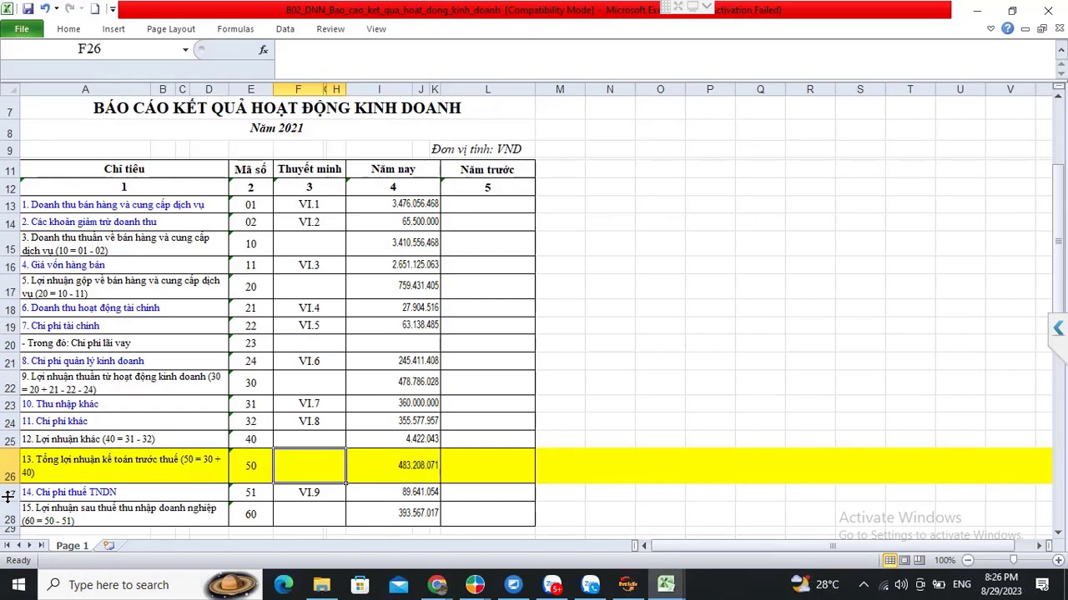
Check the sum of the tax expense and after-tax profit amounts, and review the main 03/TNDN declaration and annex 03-1A in HTKK.
drag(423, 493, 423, 515)
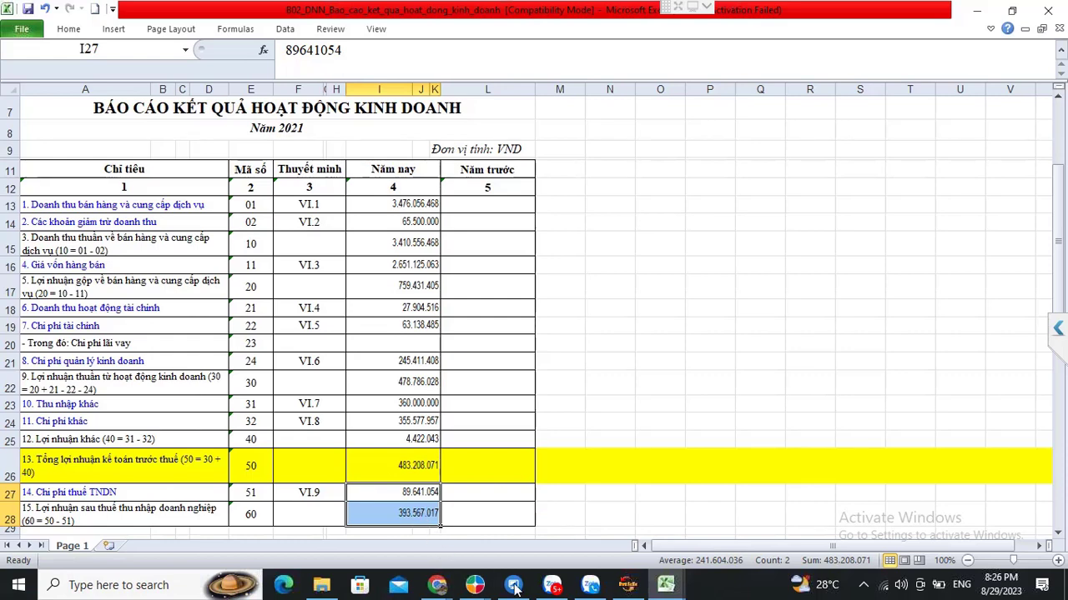
click(627, 585)
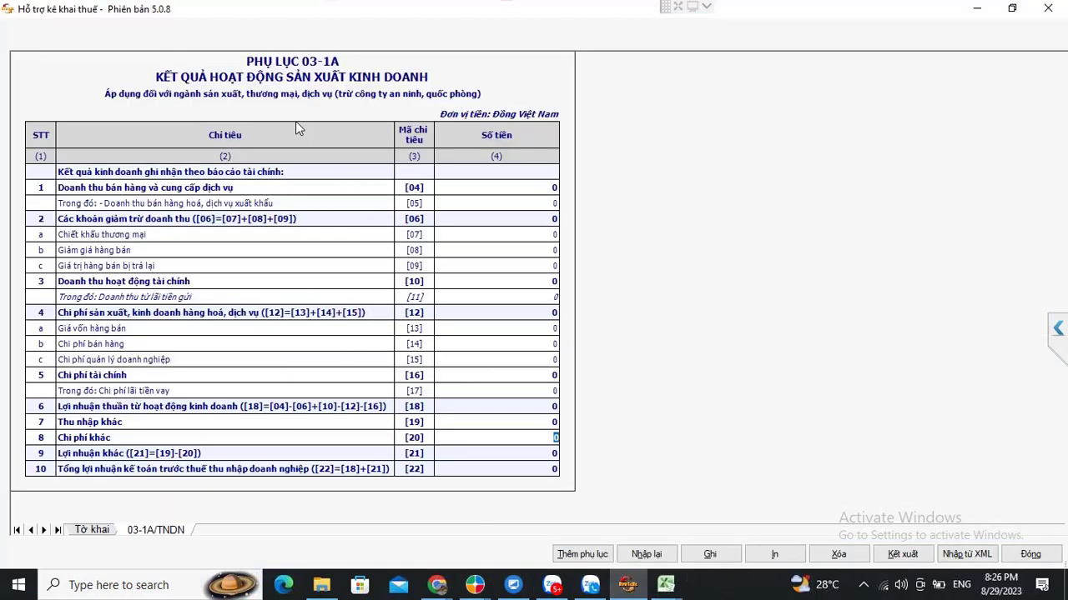
click(94, 534)
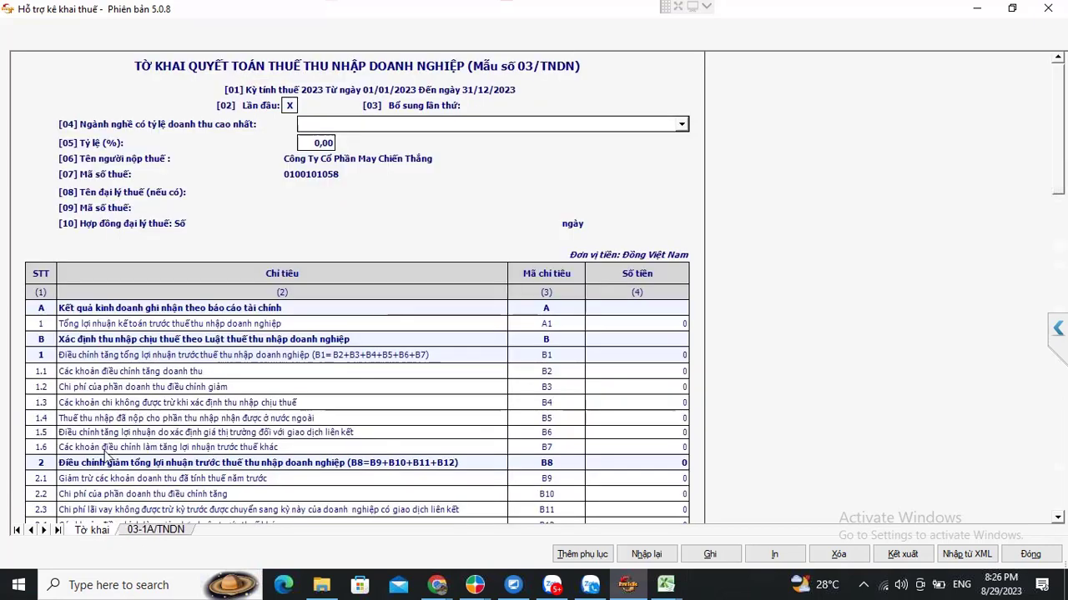
click(147, 532)
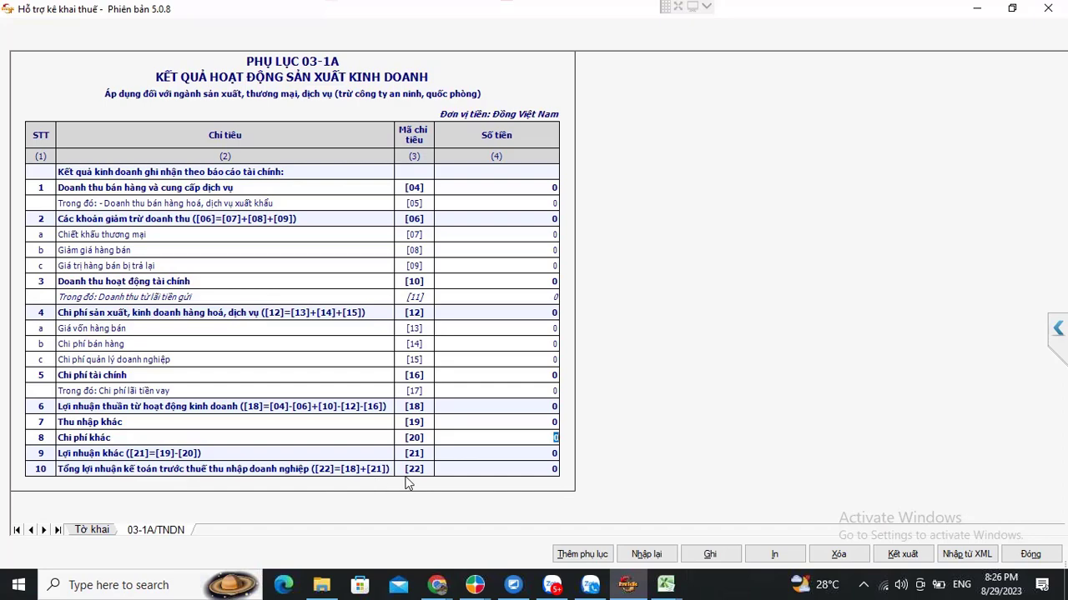
Return to the B02-DNN income statement in Excel and examine the pre-tax accounting profit line from its label to the current-year amount.
key(alt+Tab)
key(alt+Tab)
key(shift+super+t)
key(shift+super+t)
key(shift+super+t)
key(shift+super+t)
key(shift+super+t)
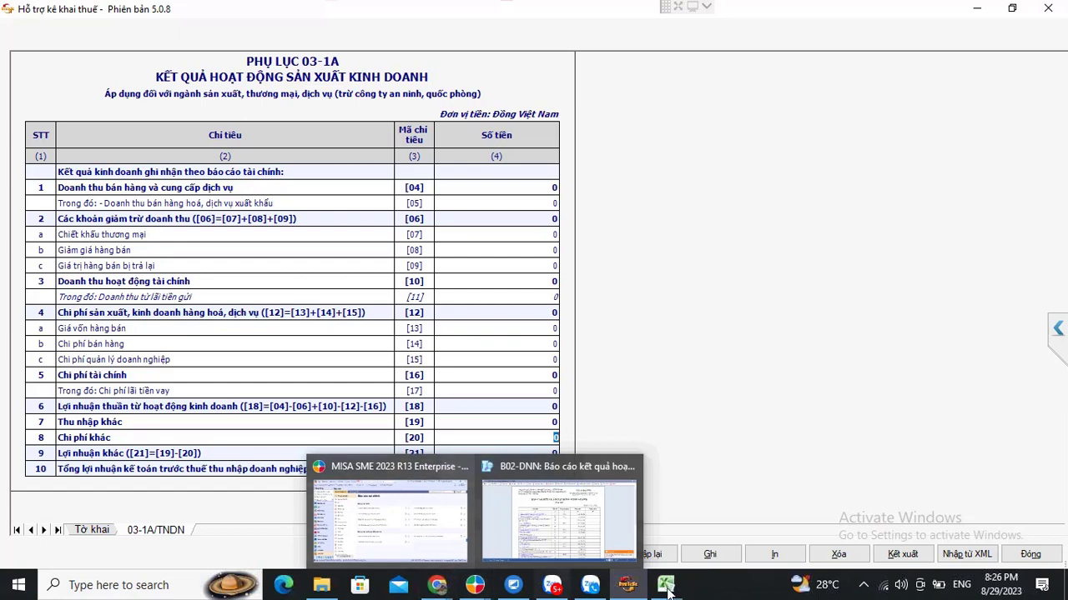
mouse_move(665, 589)
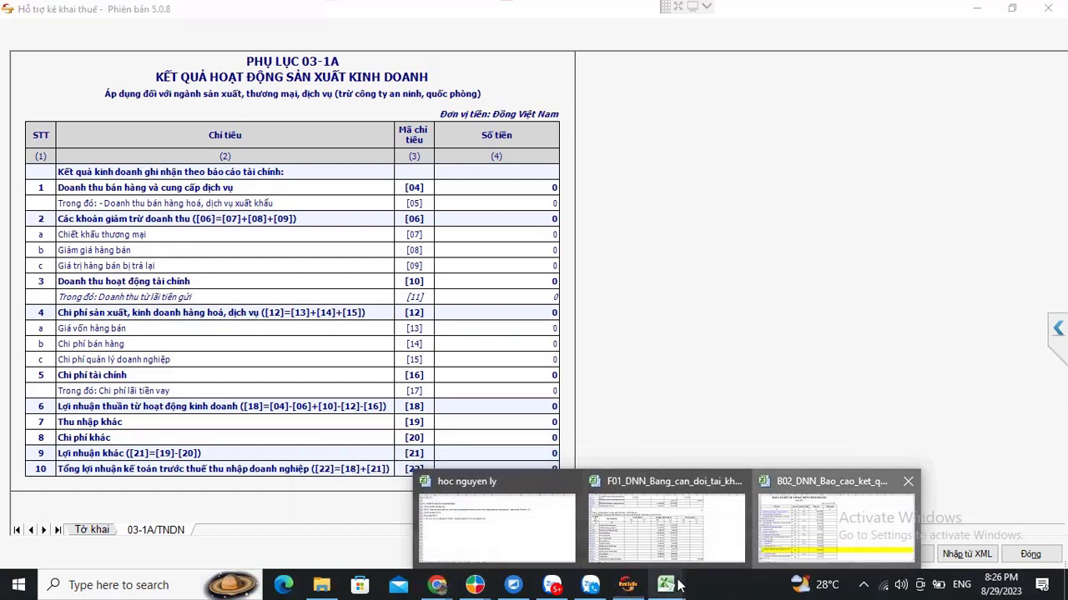
click(769, 510)
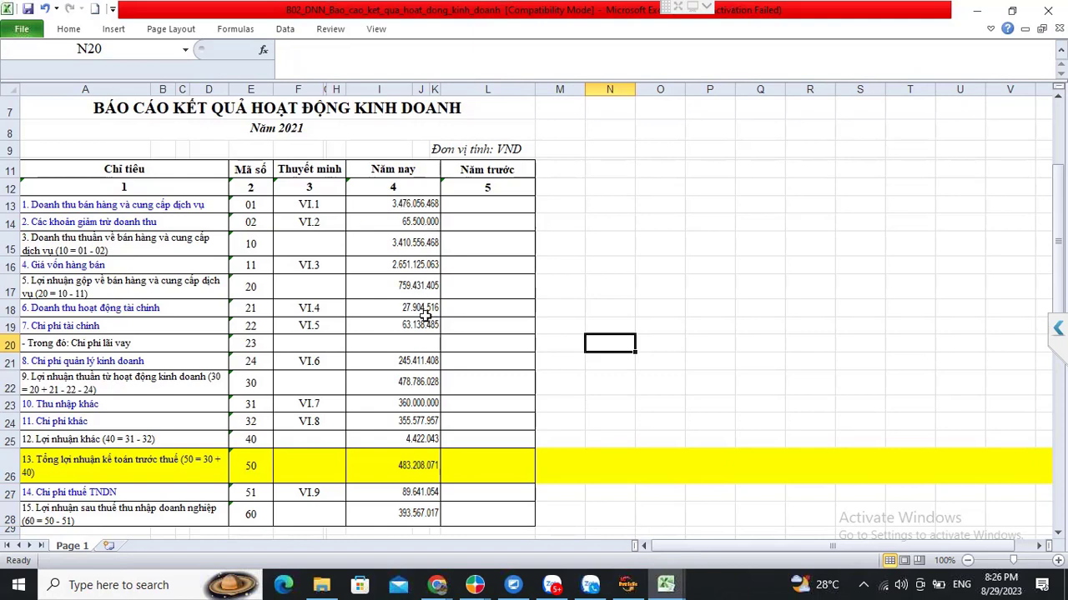
click(97, 470)
drag(97, 470, 399, 456)
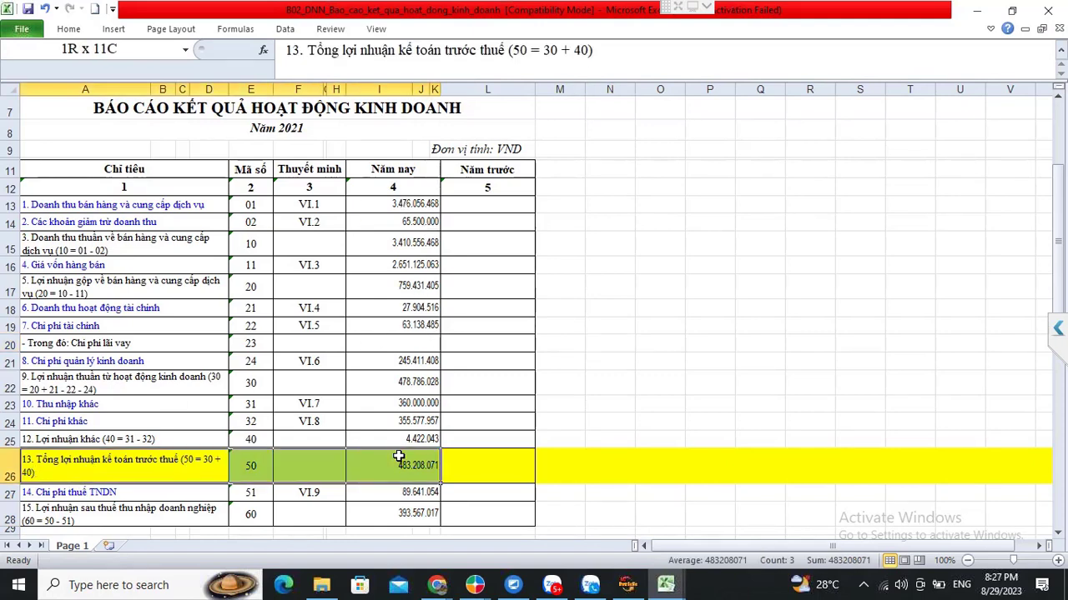